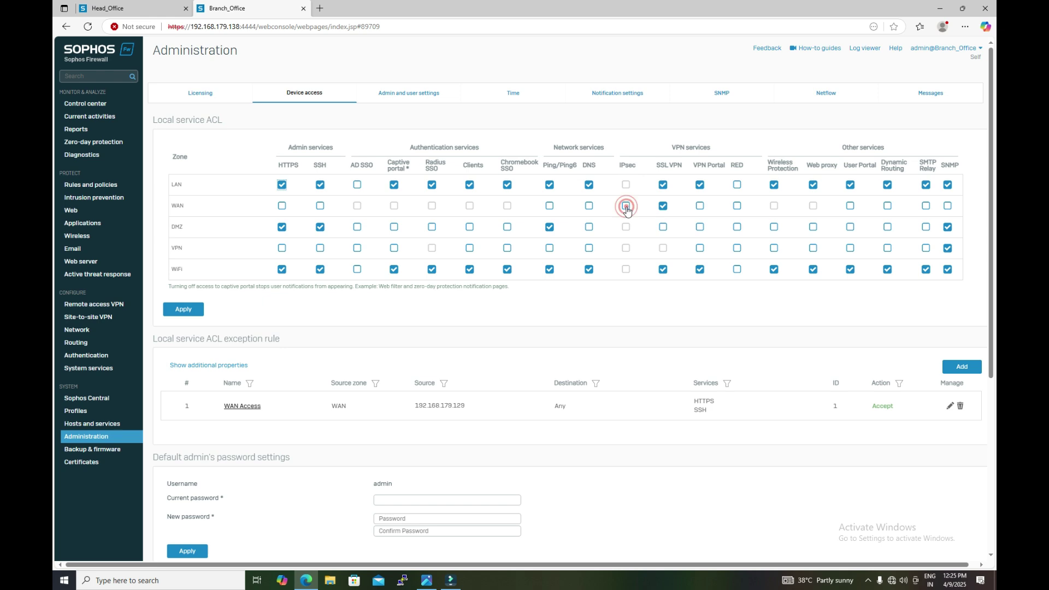
# - Apply WAN IPsec device access on Branch_Office, then enable and apply it on Head_Office
pyautogui.click(195, 308)
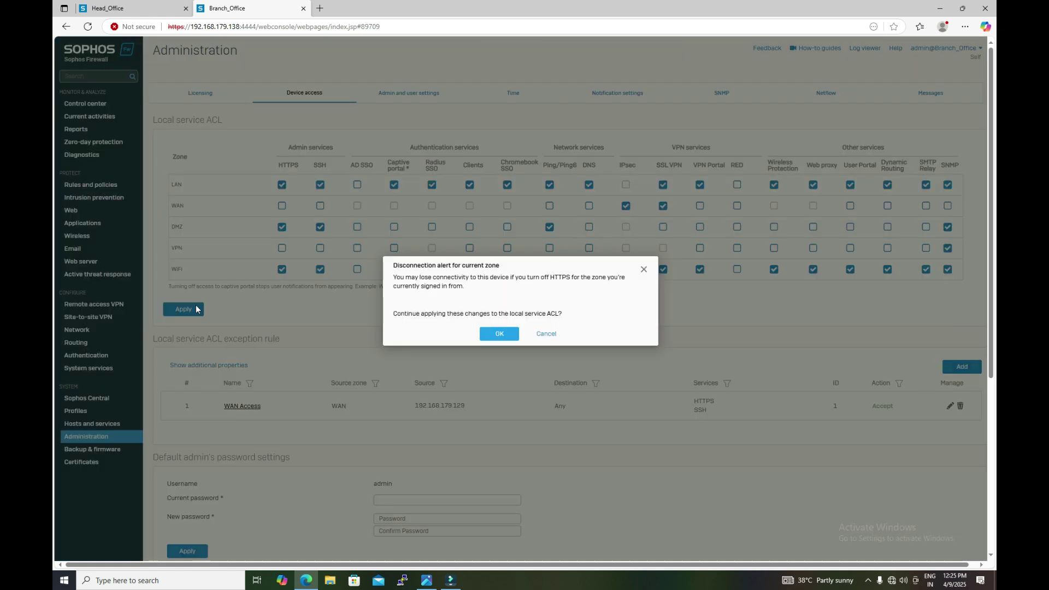
pyautogui.click(494, 334)
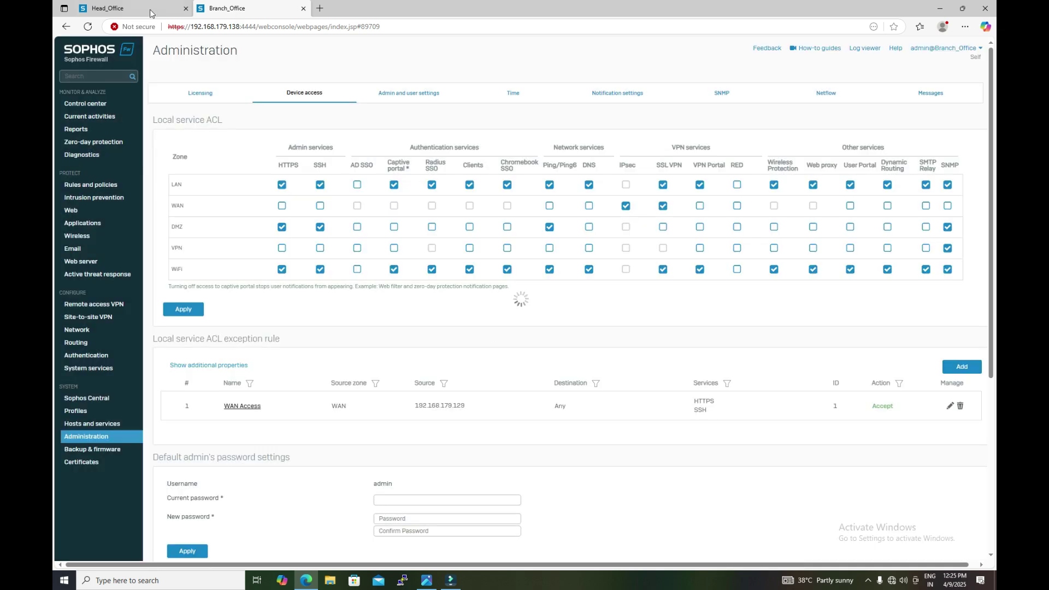
pyautogui.click(131, 8)
pyautogui.click(626, 206)
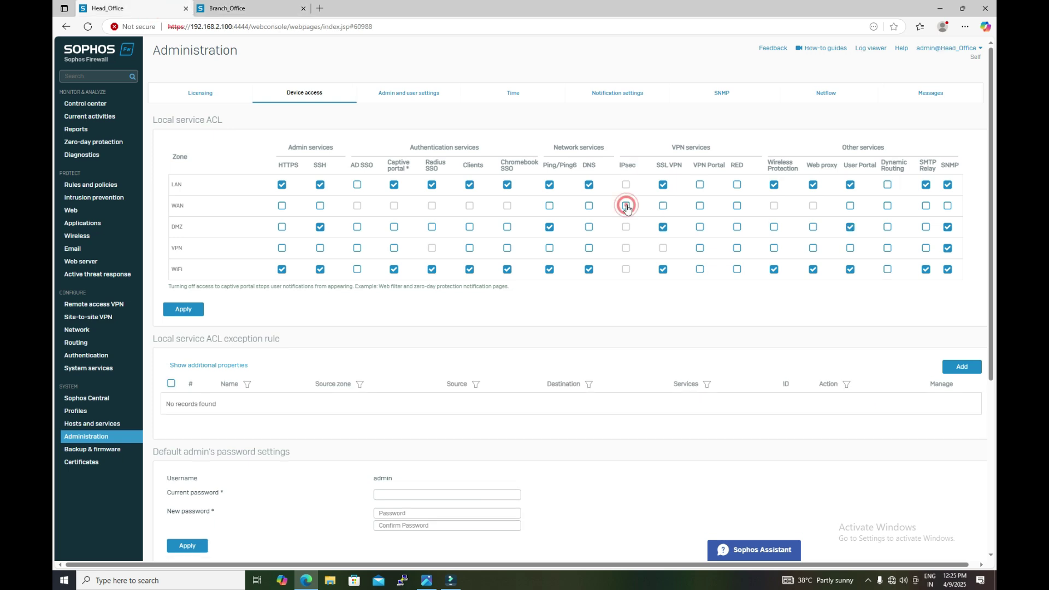
pyautogui.click(191, 312)
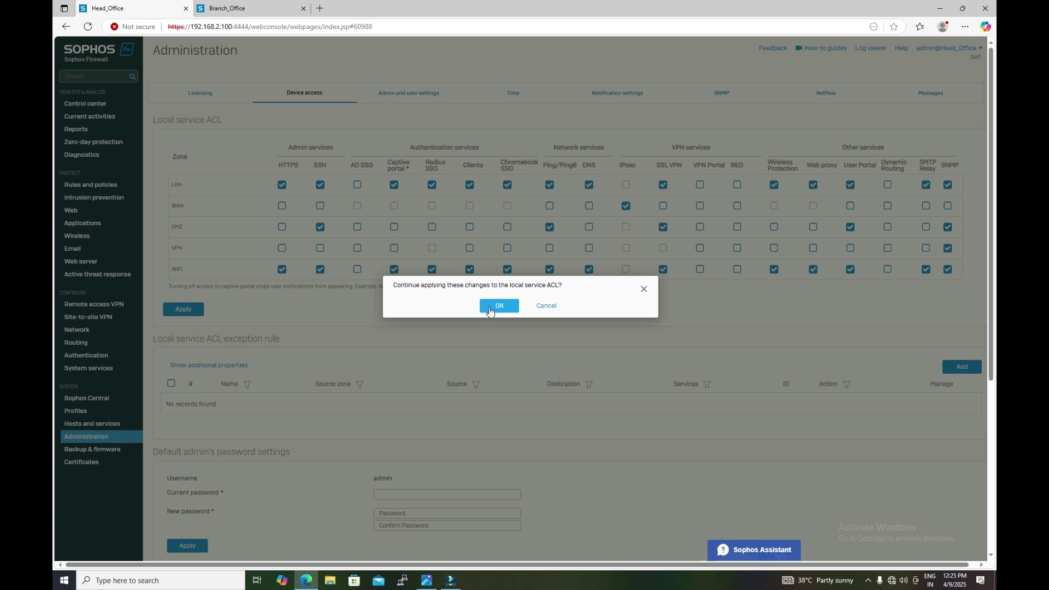
pyautogui.click(489, 307)
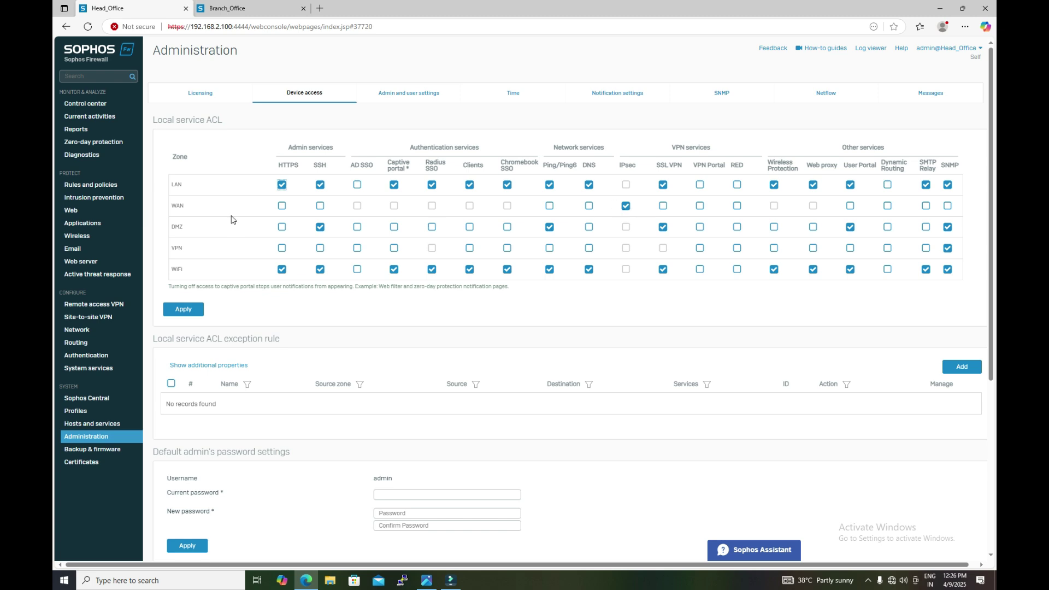
pyautogui.click(228, 9)
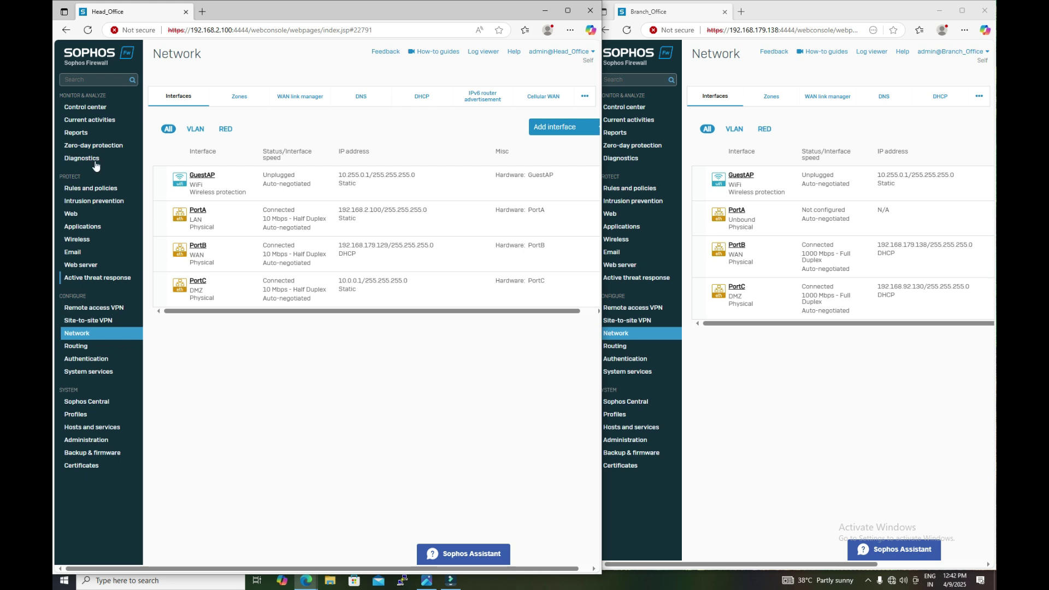
# - Add a new Head_Office site-to-site IPsec connection named HO_TO_BO
pyautogui.click(106, 320)
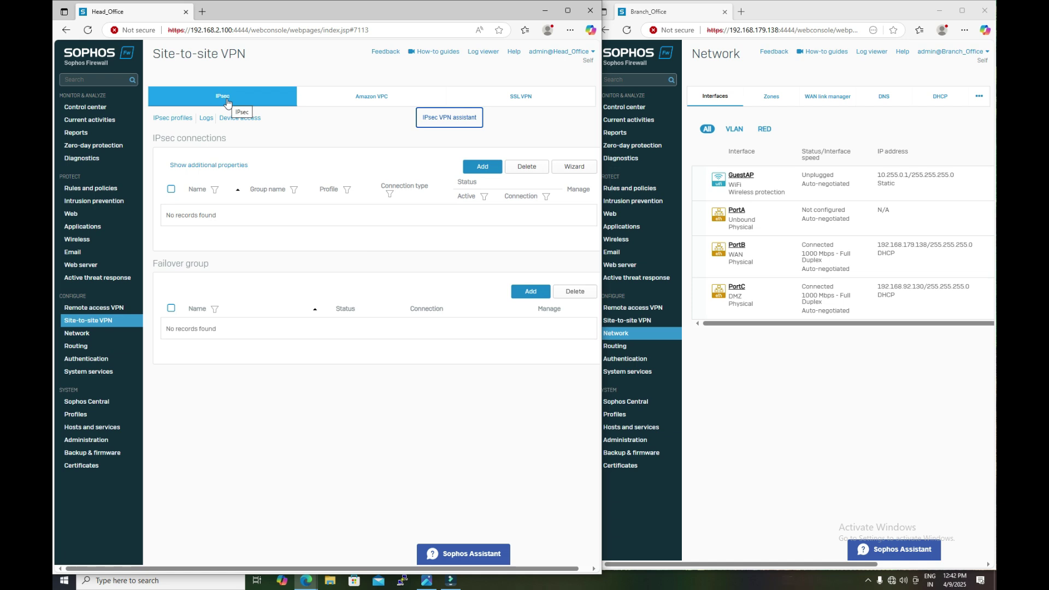
pyautogui.click(469, 169)
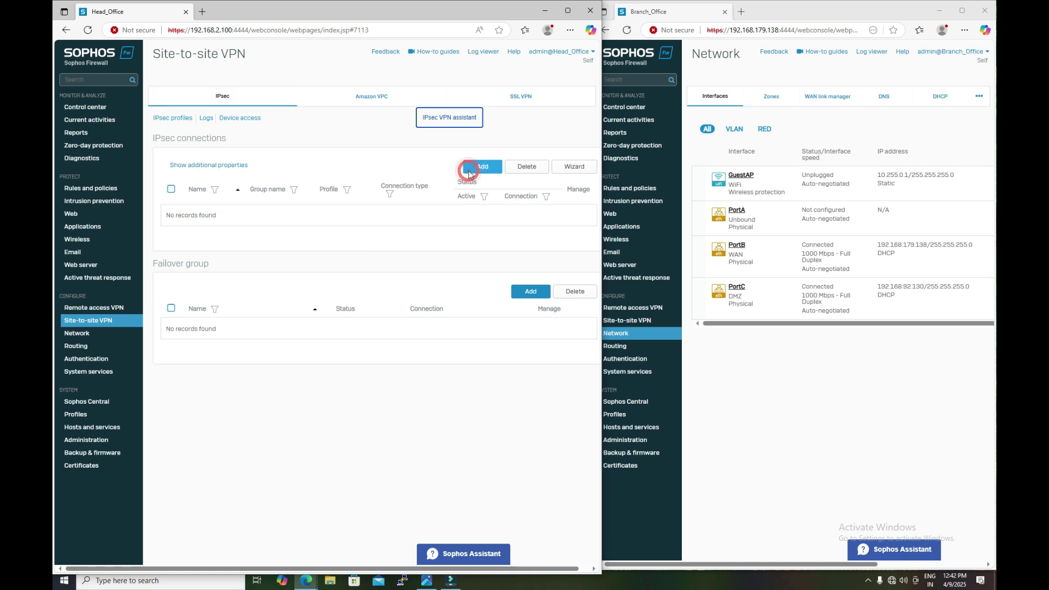
pyautogui.click(209, 162)
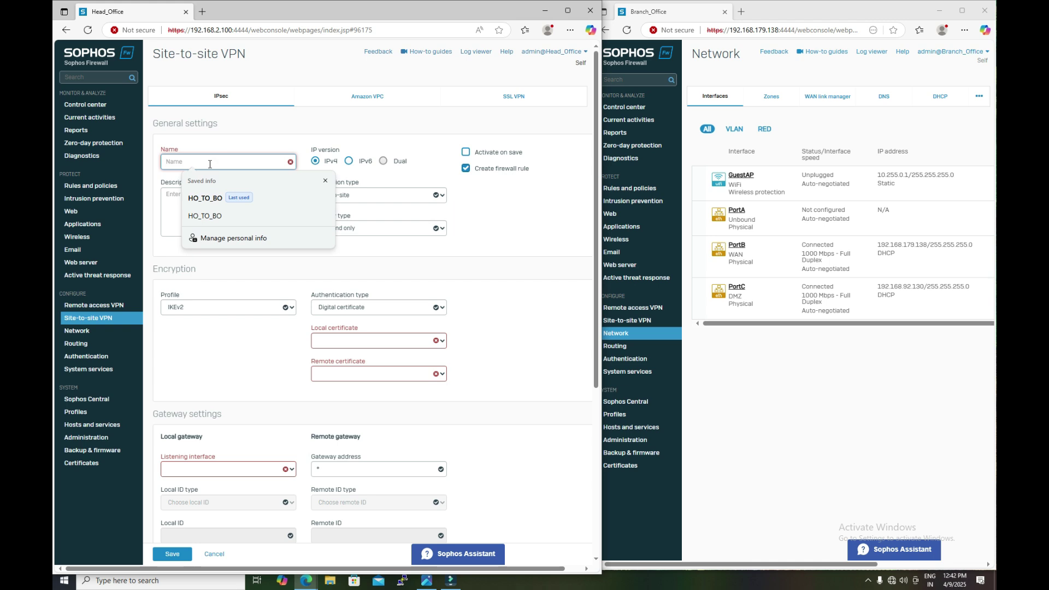
pyautogui.click(202, 204)
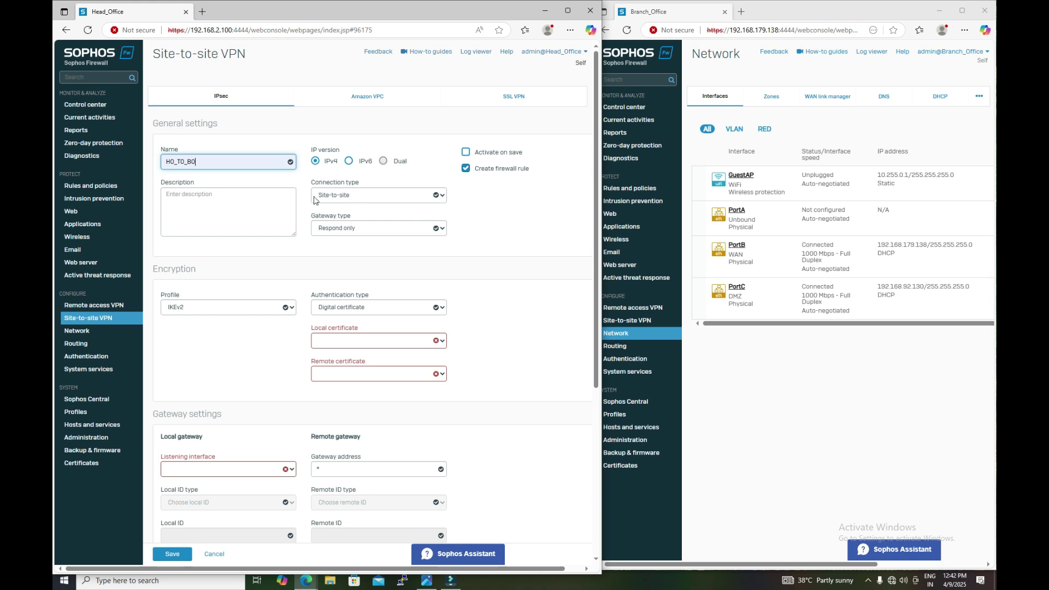
pyautogui.click(356, 229)
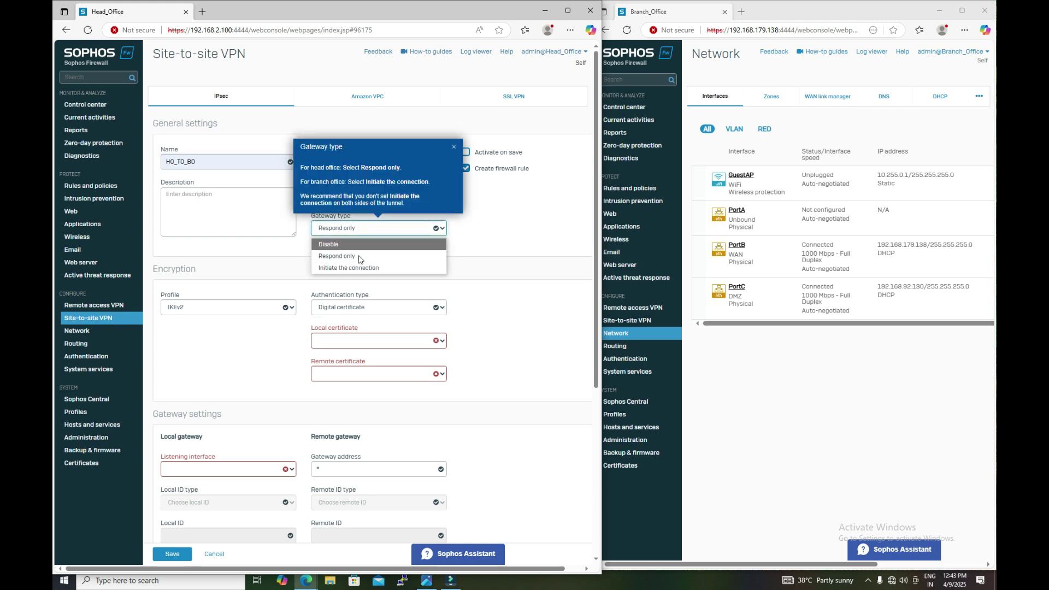
pyautogui.click(361, 256)
pyautogui.click(358, 229)
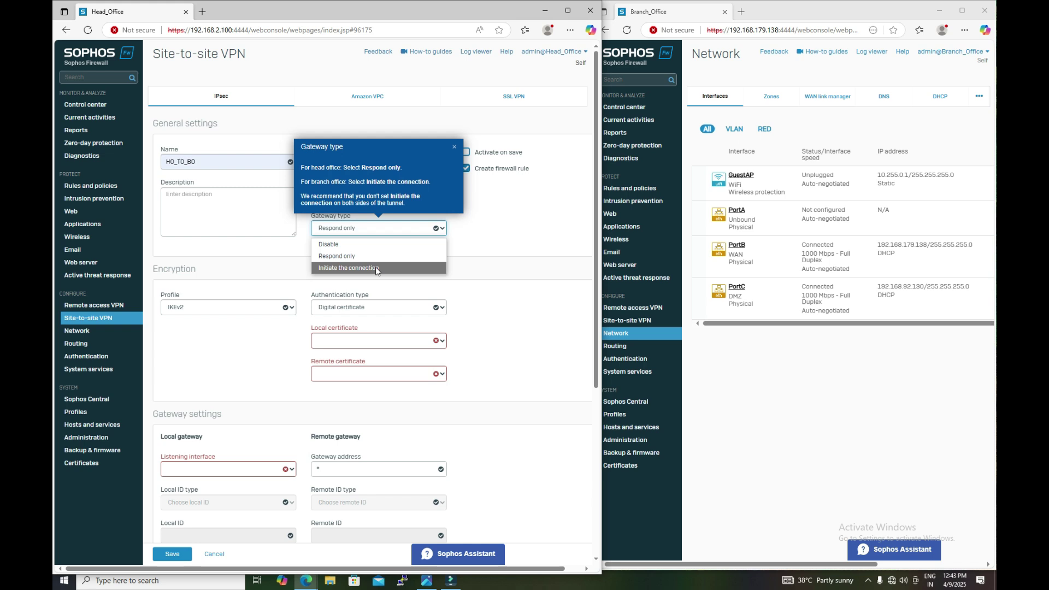
pyautogui.click(357, 259)
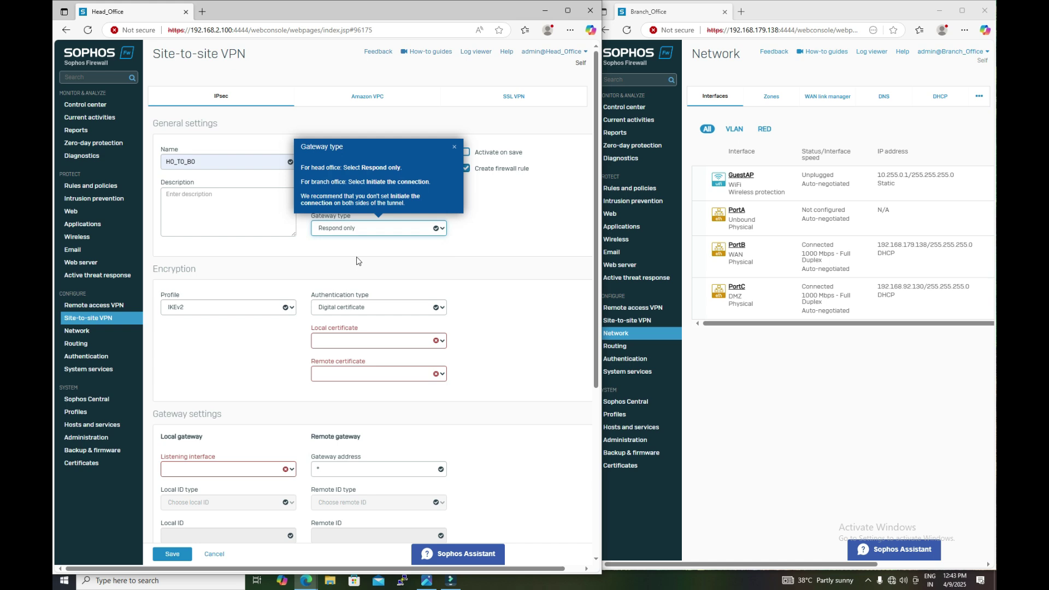
pyautogui.click(454, 147)
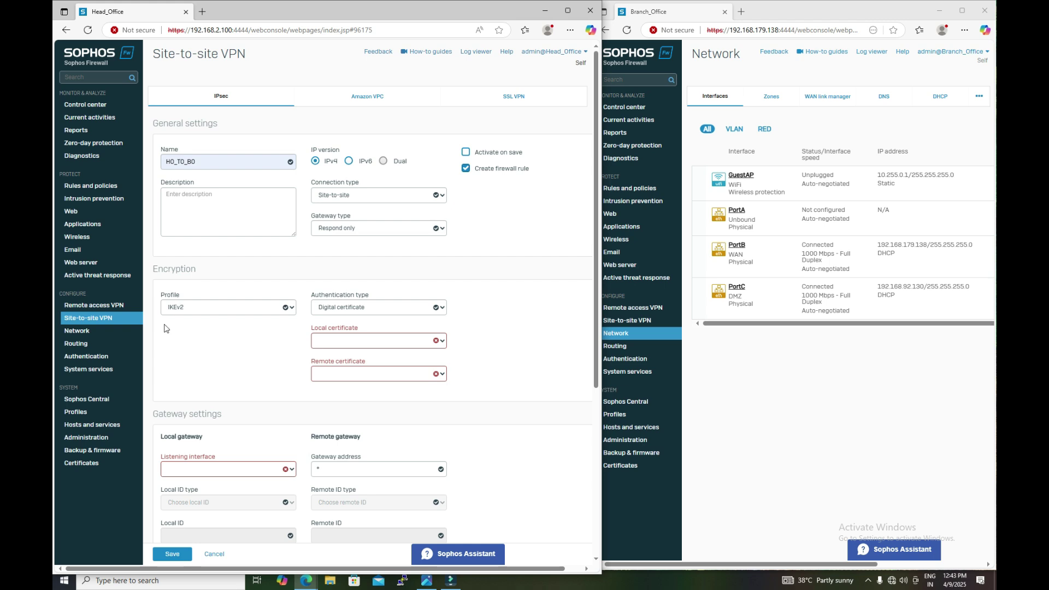
pyautogui.moveTo(219, 318)
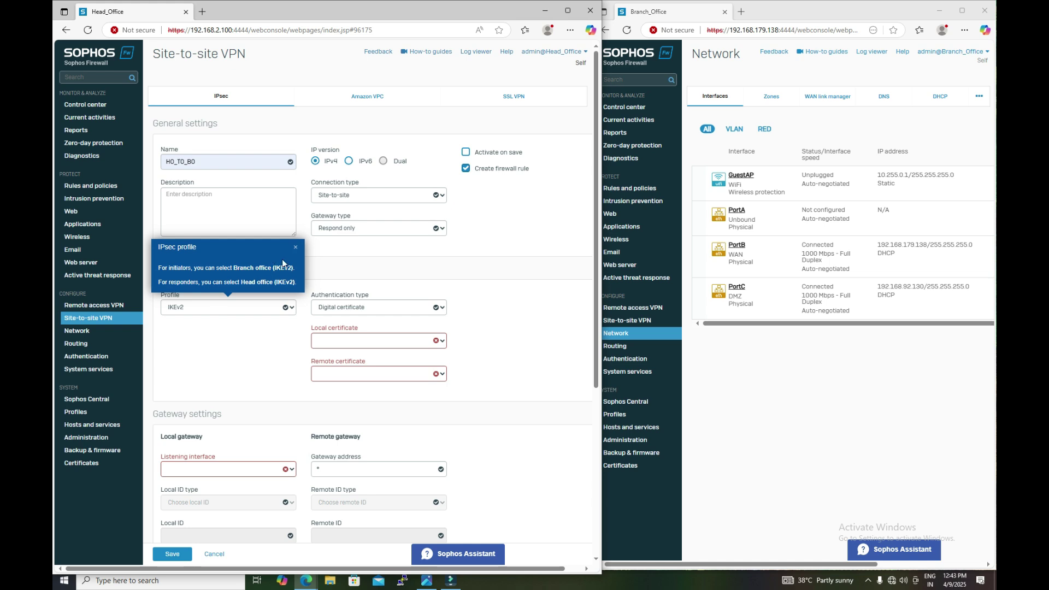
pyautogui.click(268, 307)
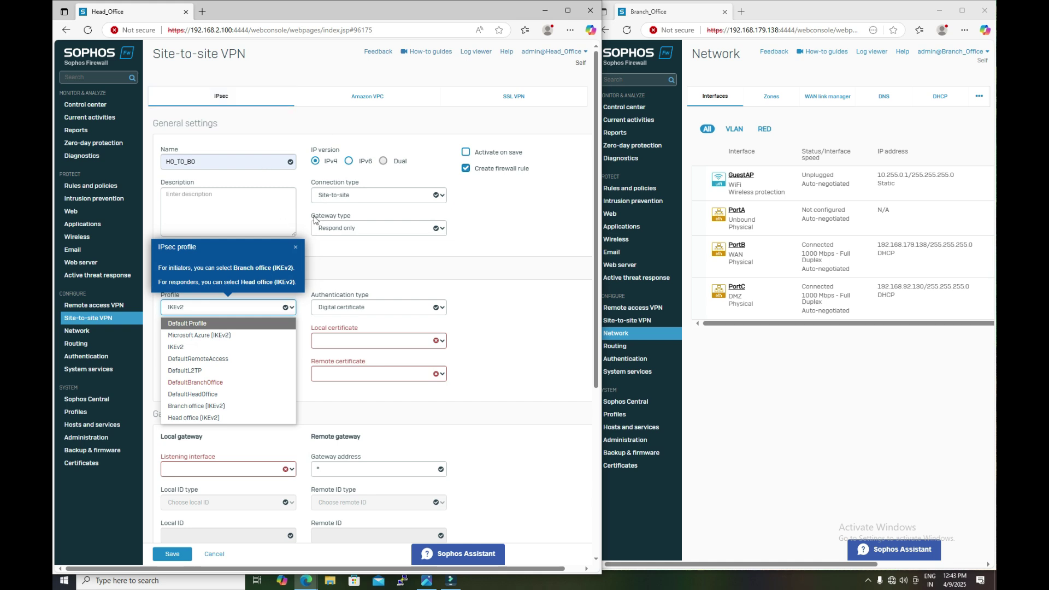
pyautogui.moveTo(327, 235)
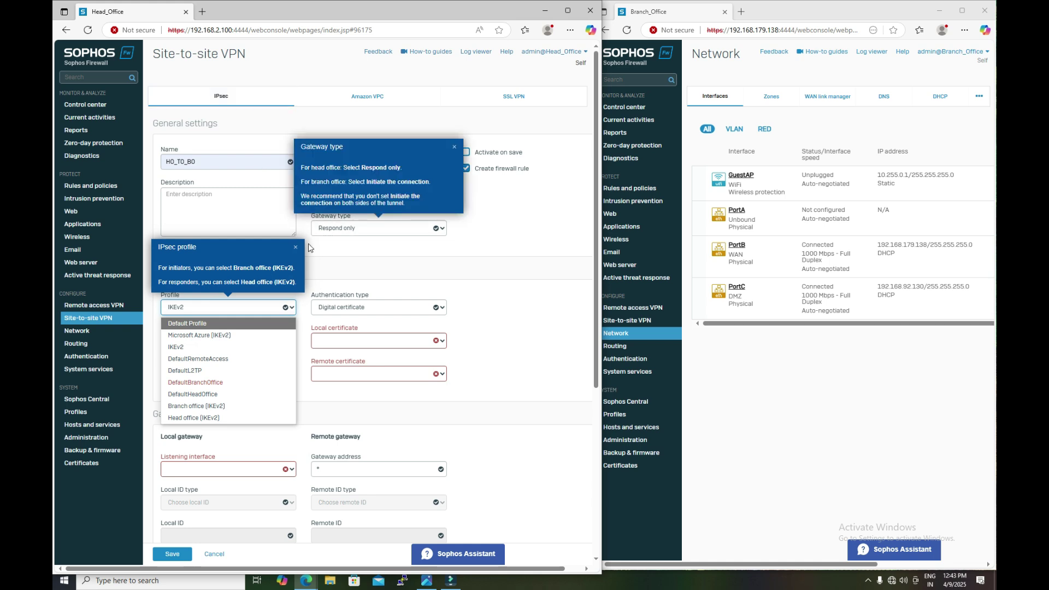
pyautogui.click(197, 394)
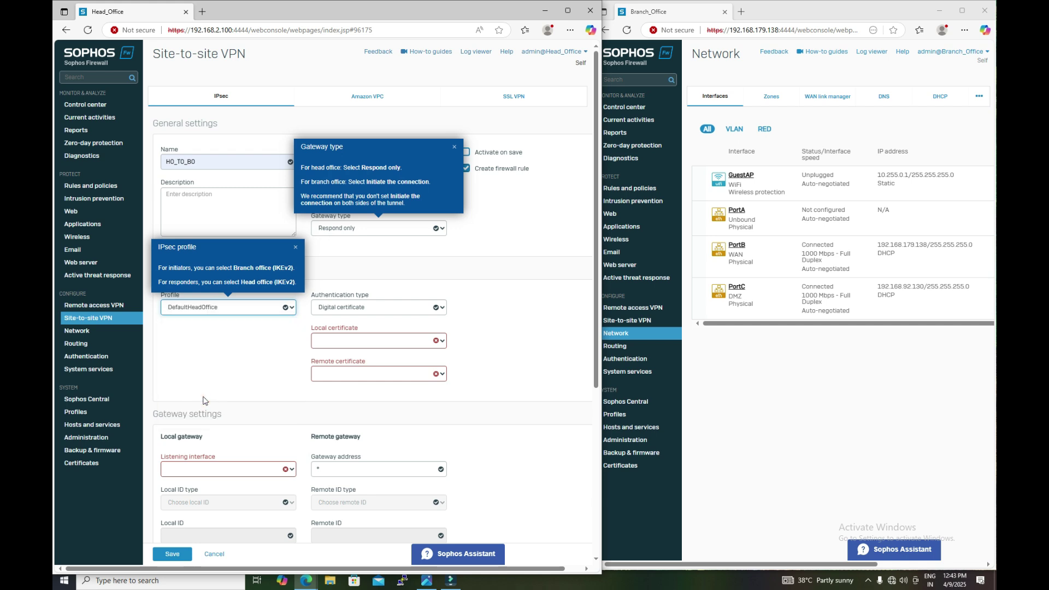
pyautogui.click(295, 248)
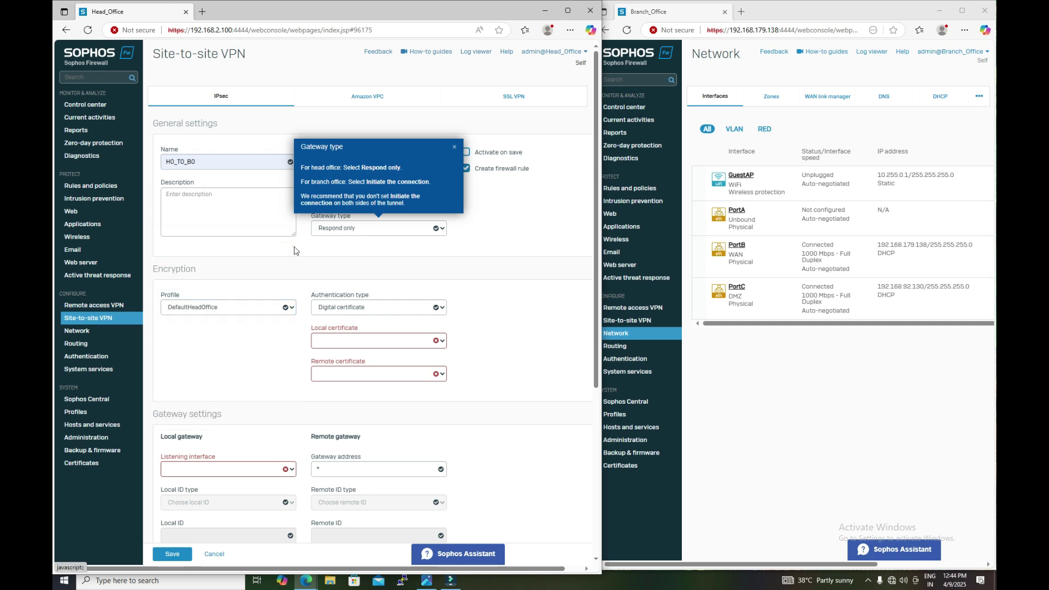
pyautogui.click(276, 311)
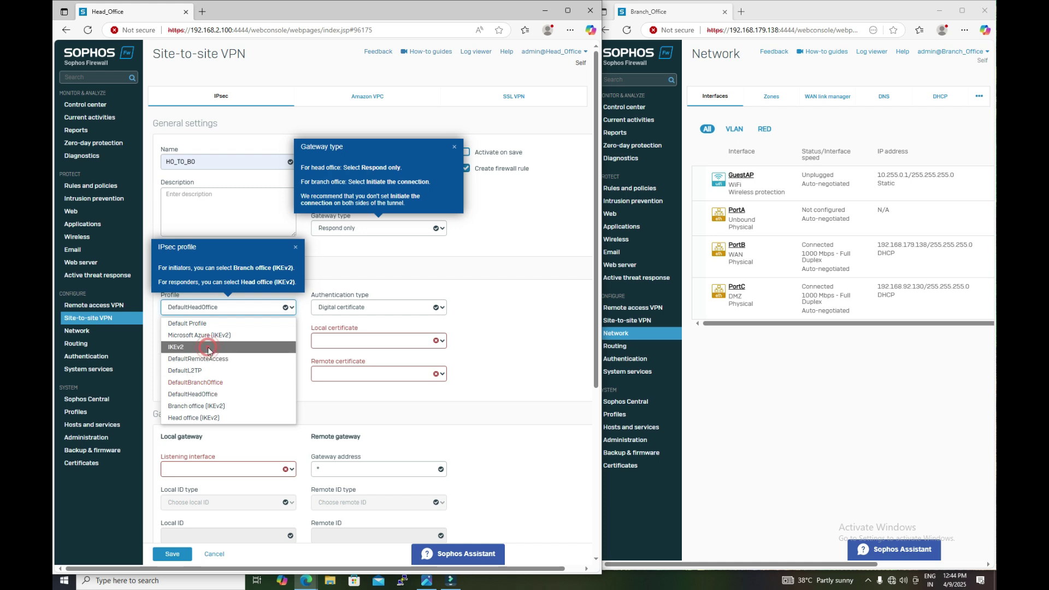
pyautogui.click(209, 347)
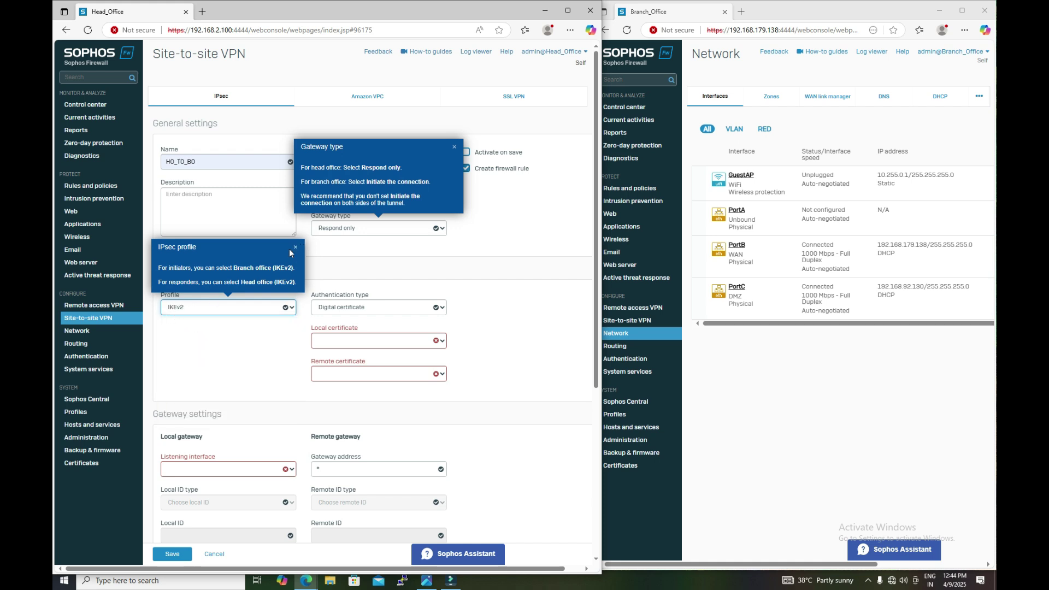
pyautogui.click(295, 247)
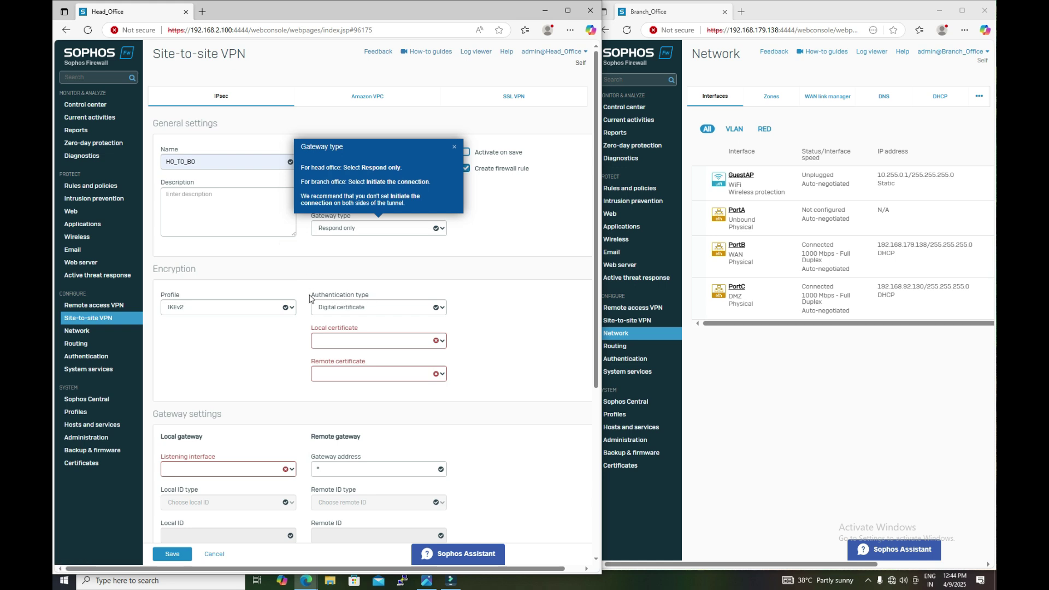
# - Set HO_TO_BO authentication to Preshared key and enter the preshared key
pyautogui.click(378, 307)
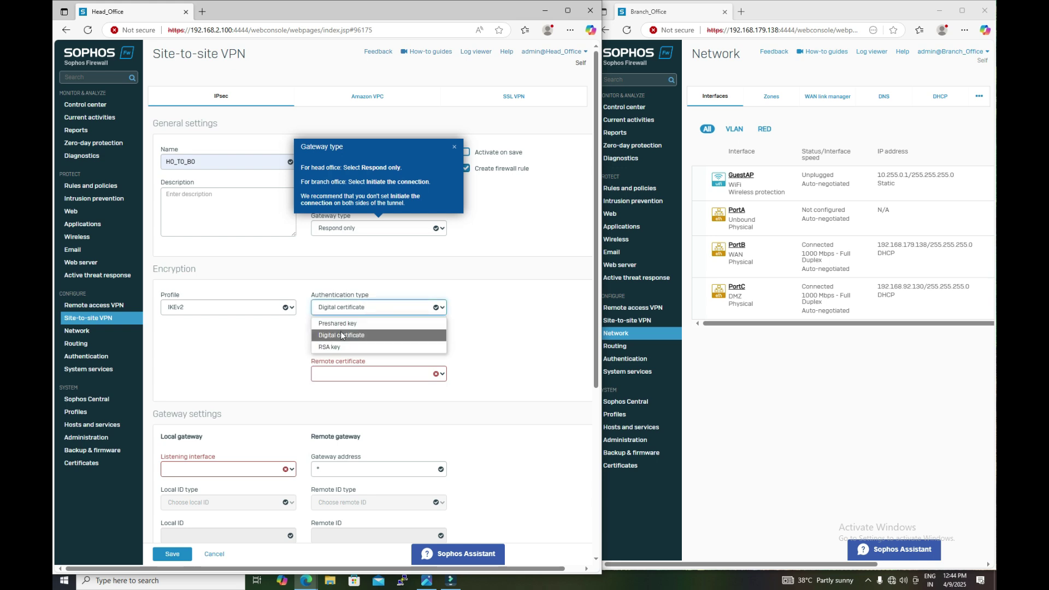
pyautogui.click(343, 324)
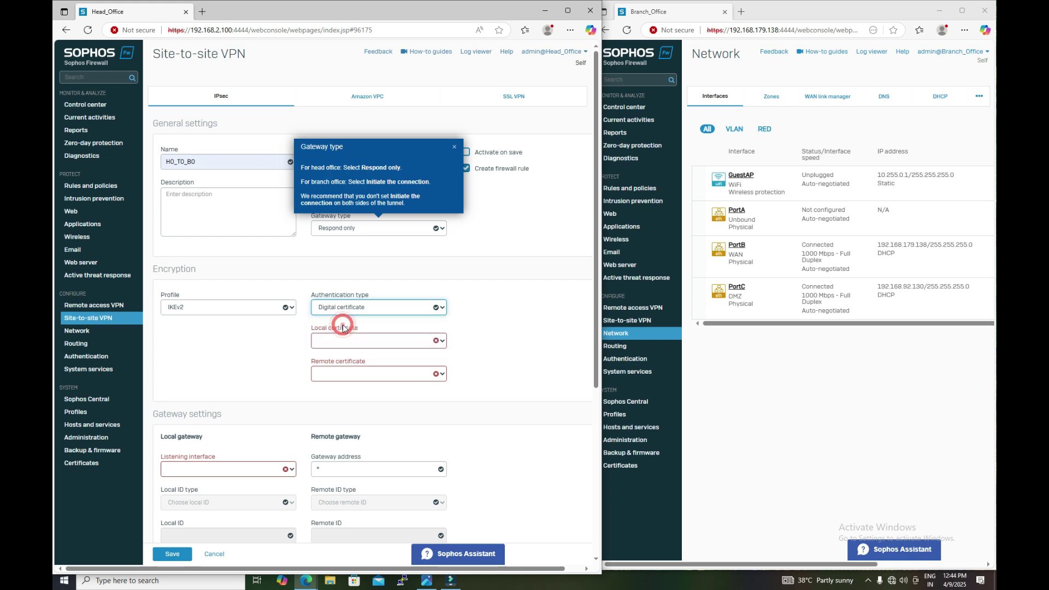
pyautogui.click(343, 340)
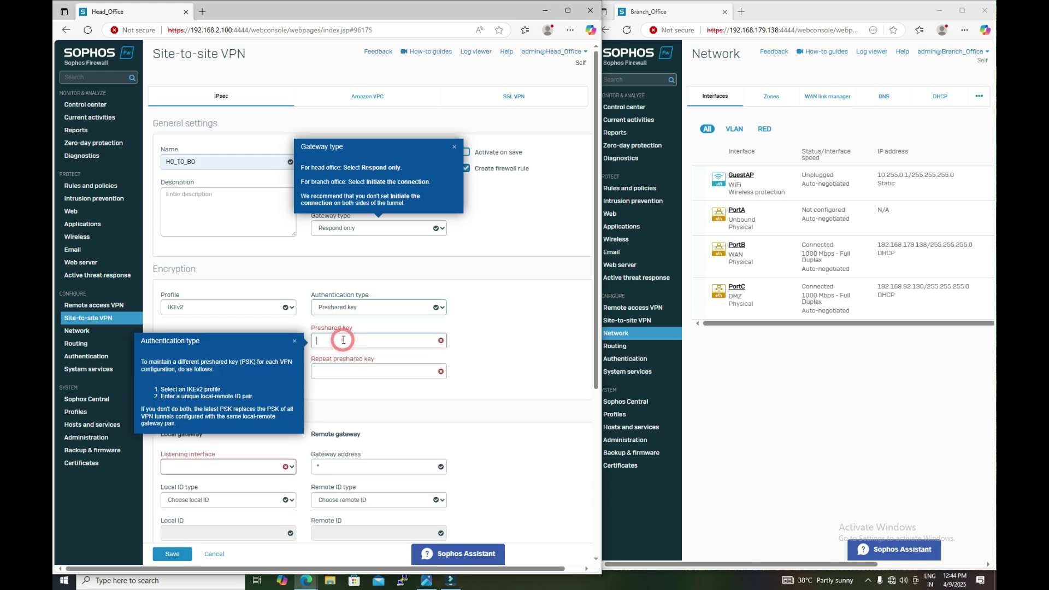
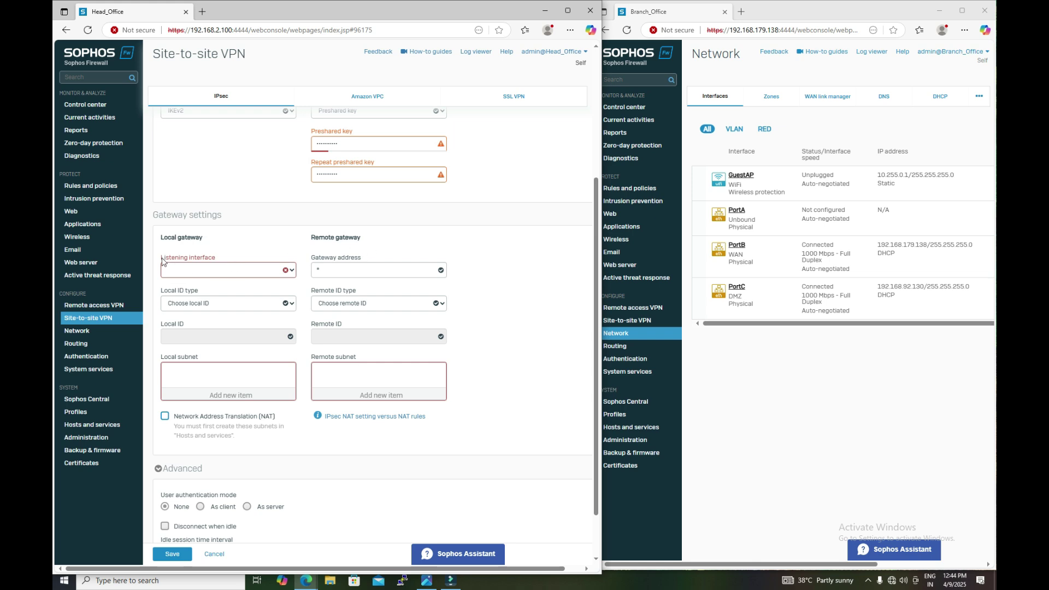
# - Listen on PortB (192.168.179.129) and set the remote gateway address to 192.168.179.138
pyautogui.click(235, 271)
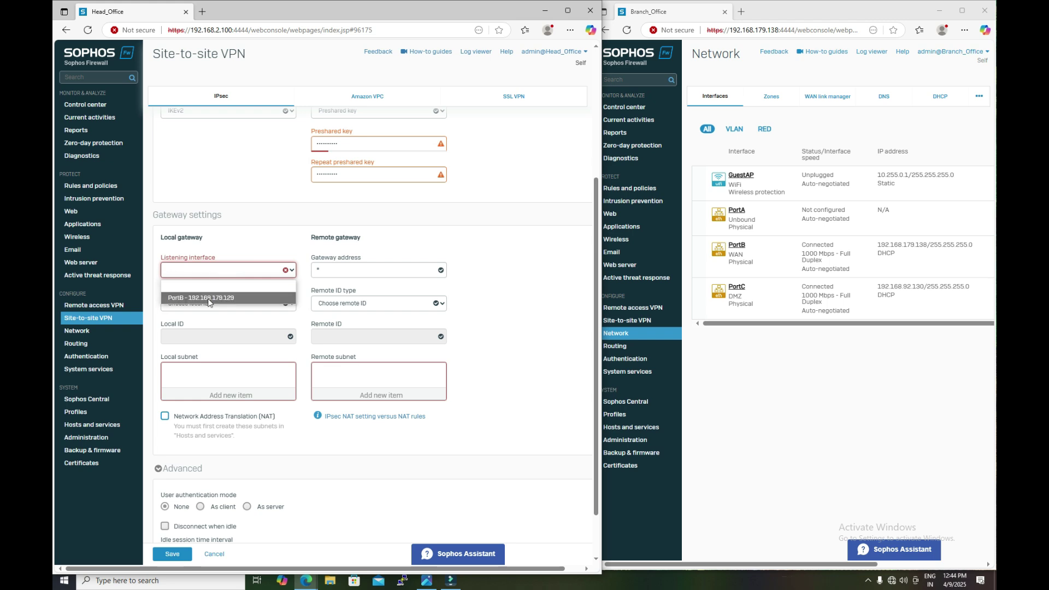
pyautogui.click(210, 298)
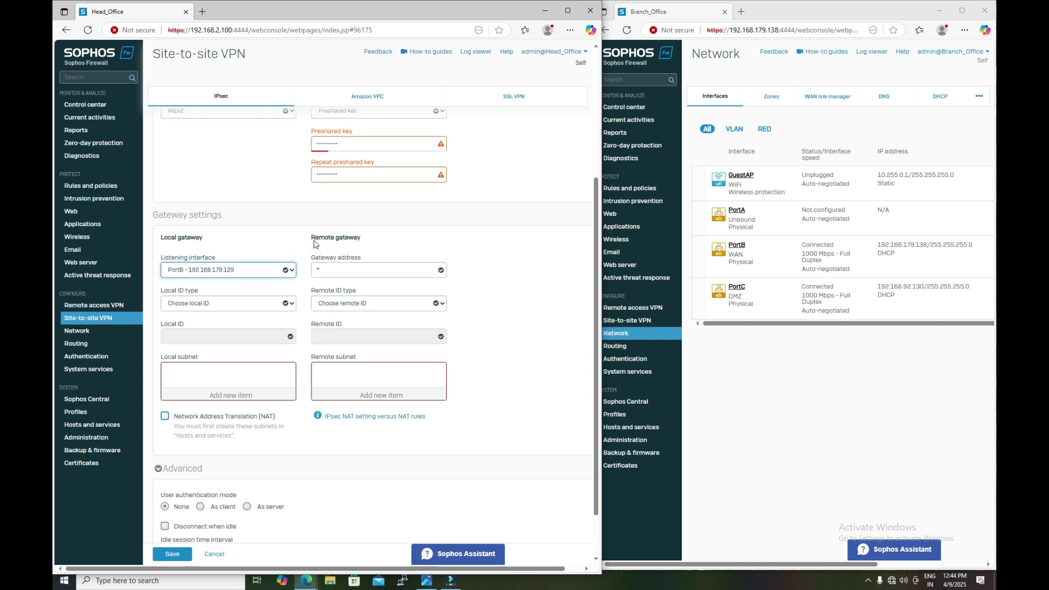
pyautogui.click(364, 273)
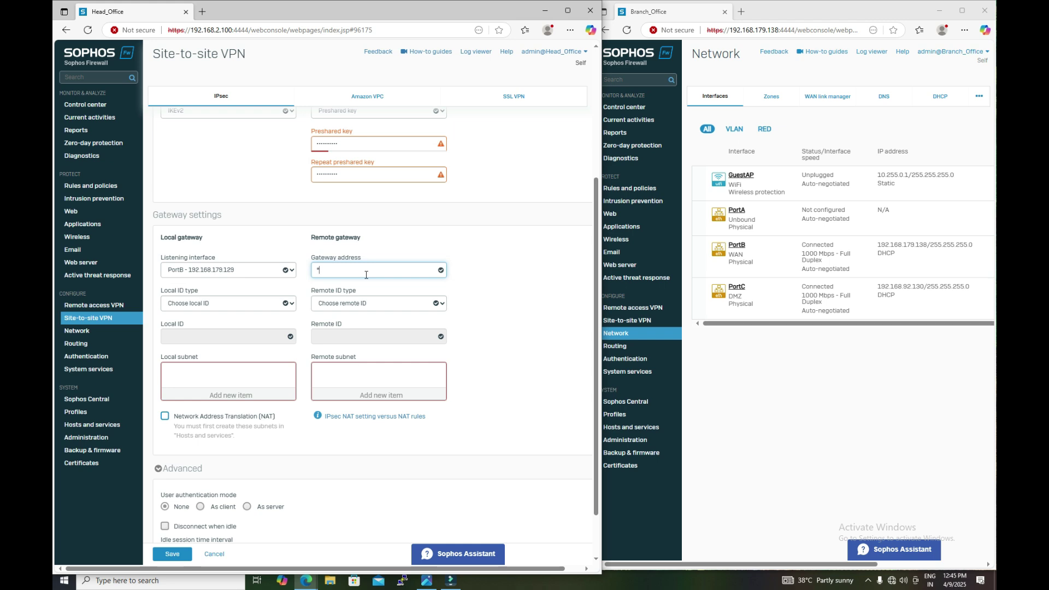
pyautogui.press('BackSpace')
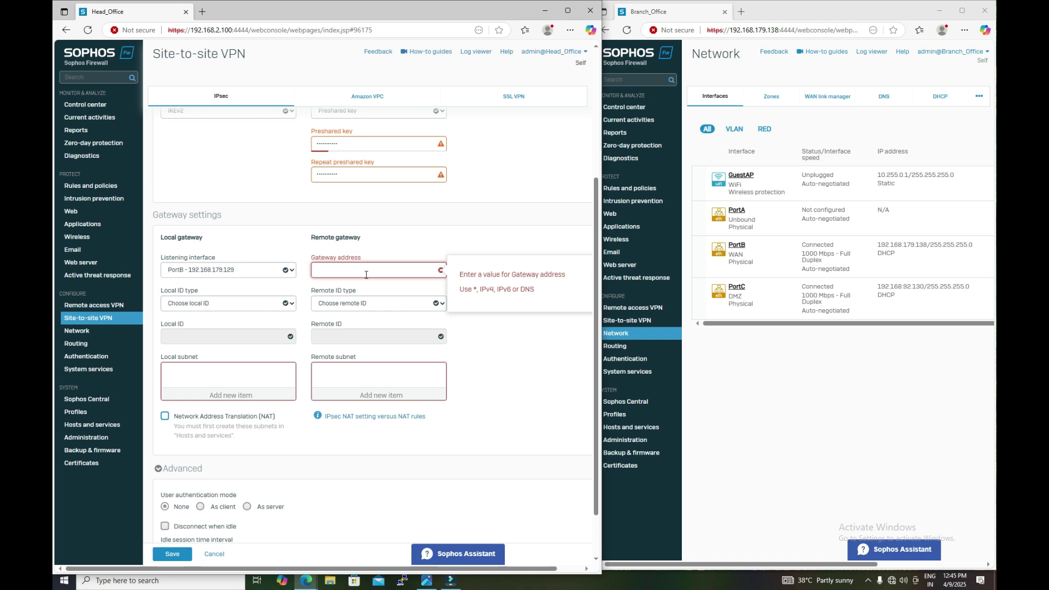
pyautogui.write('192.168.179.138')
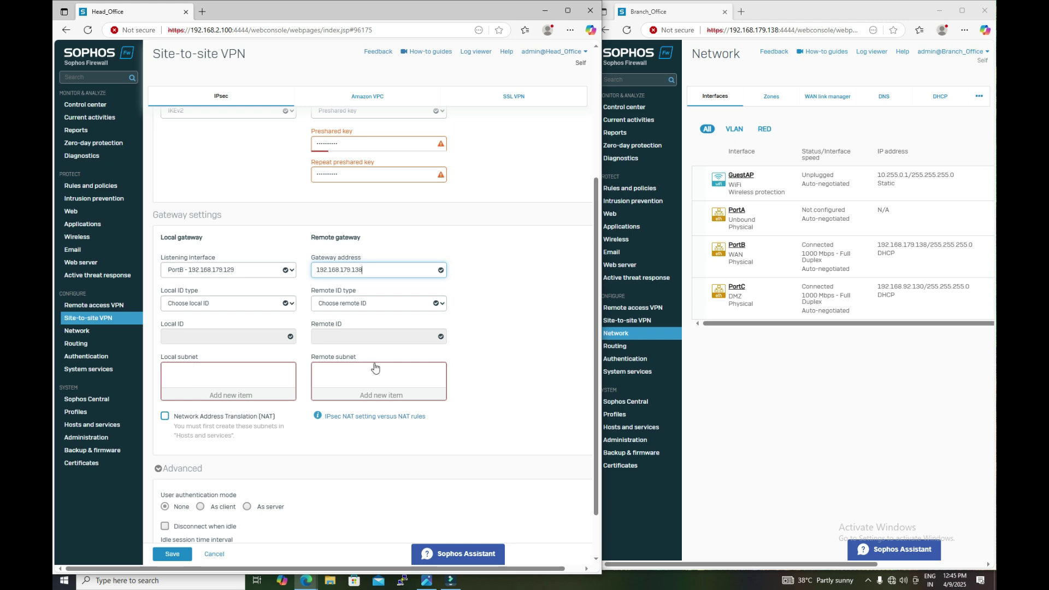
pyautogui.click(235, 395)
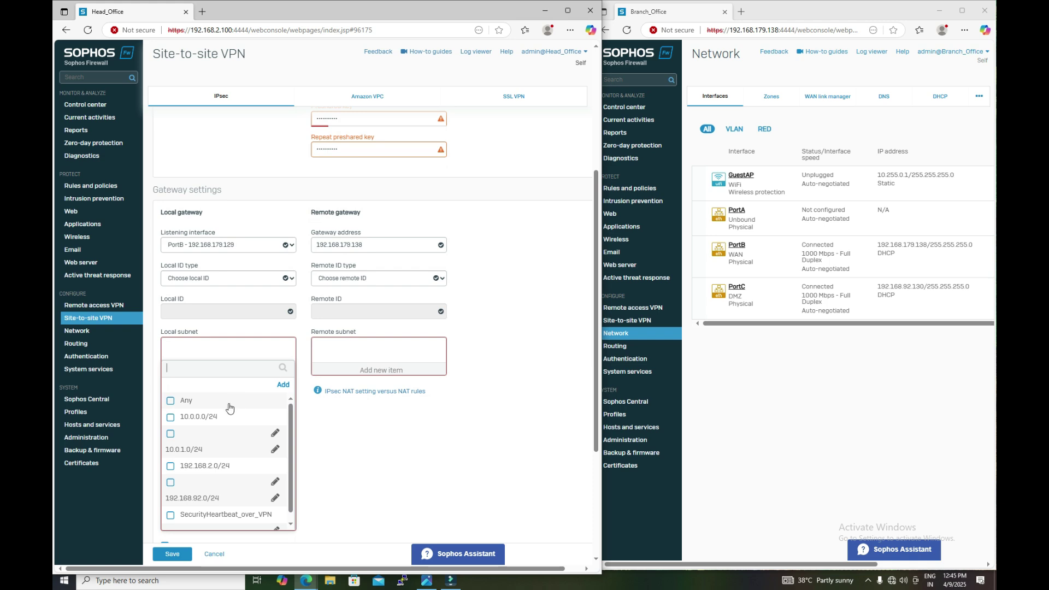
# - Add local subnet 192.168.2.0/24 and remote subnet 192.168.92.0/24 to HO_TO_BO
pyautogui.click(191, 471)
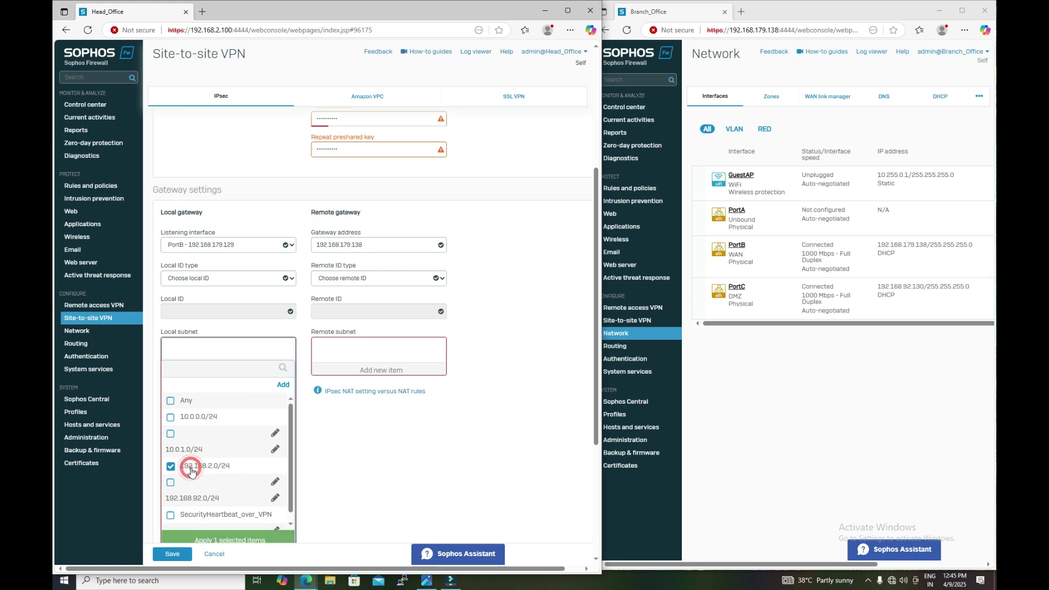
pyautogui.click(224, 535)
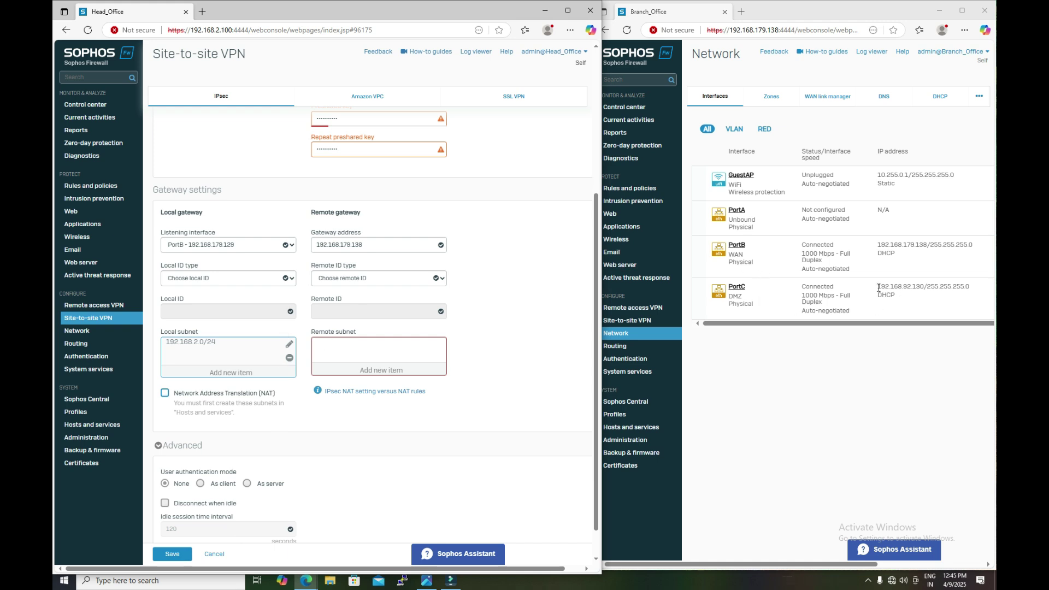
pyautogui.moveTo(878, 288); pyautogui.dragTo(922, 286)
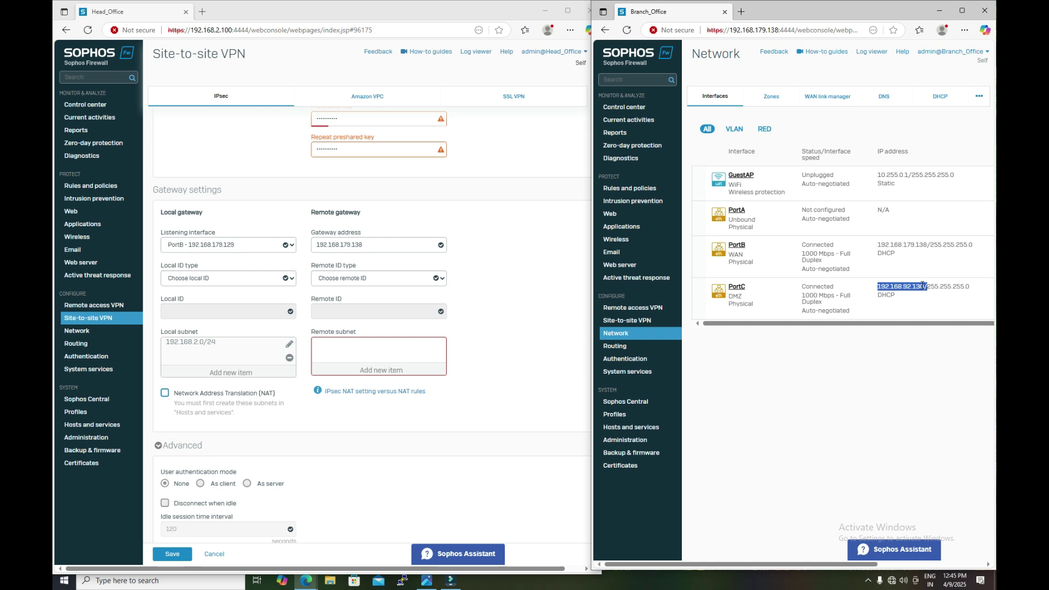
pyautogui.click(394, 370)
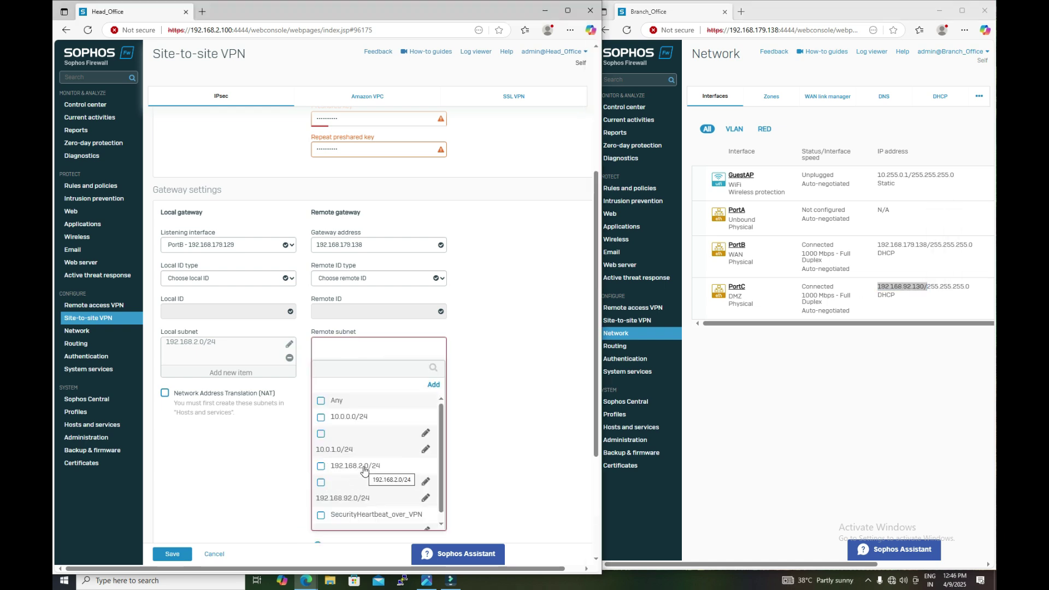
pyautogui.click(362, 497)
pyautogui.click(371, 538)
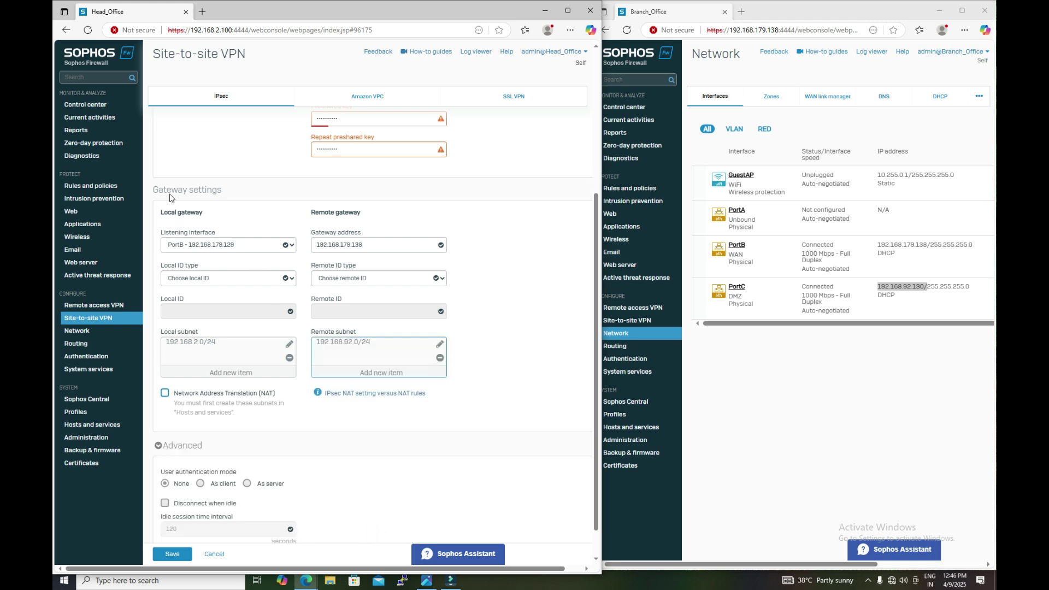
# - Save HO_TO_BO and confirm the preshared key update
pyautogui.scroll(-1, 362, 367)
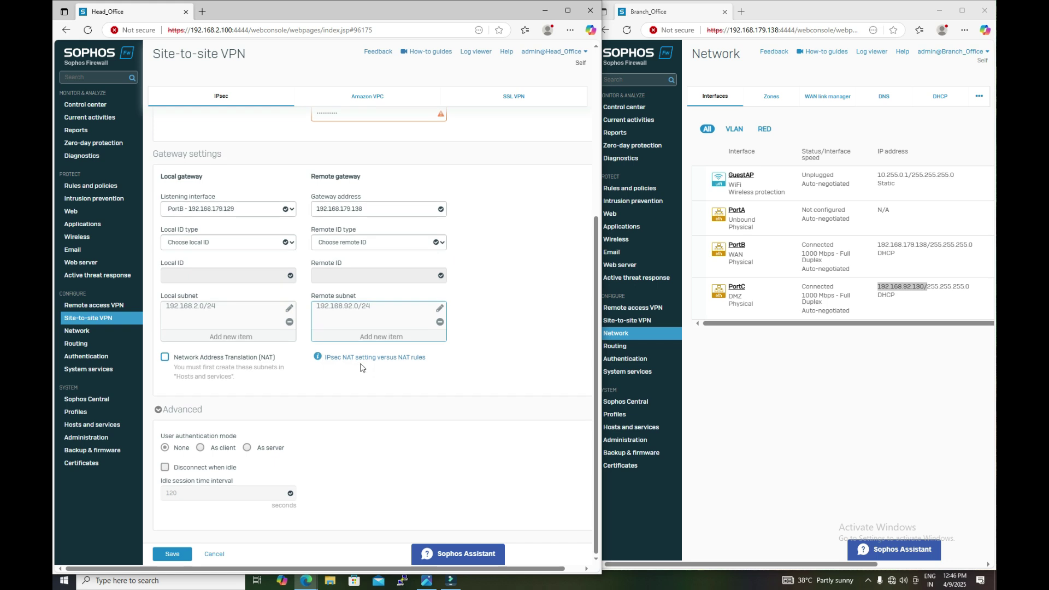
pyautogui.click(169, 555)
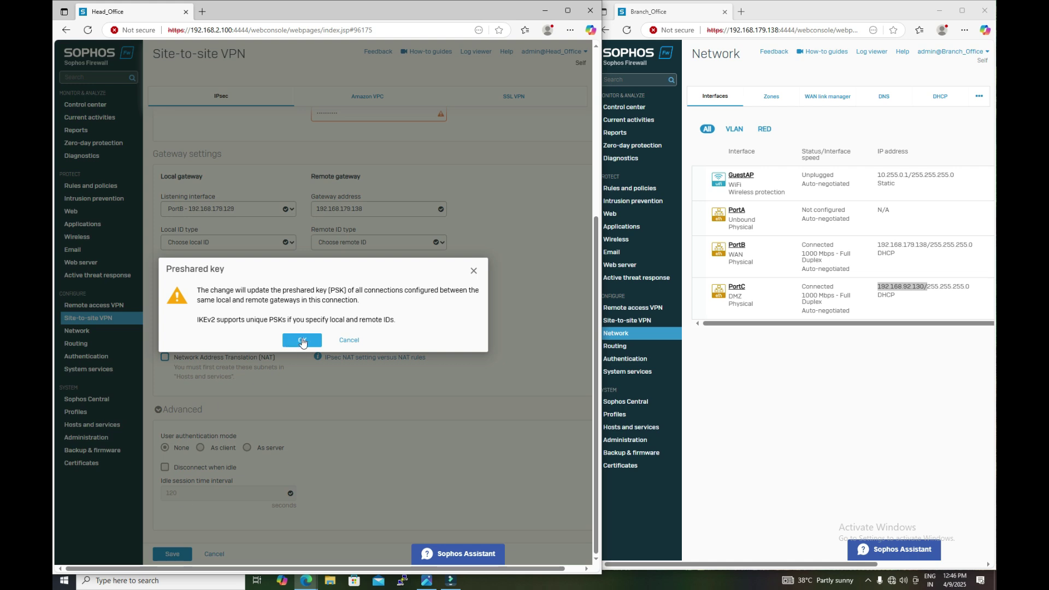
pyautogui.click(302, 341)
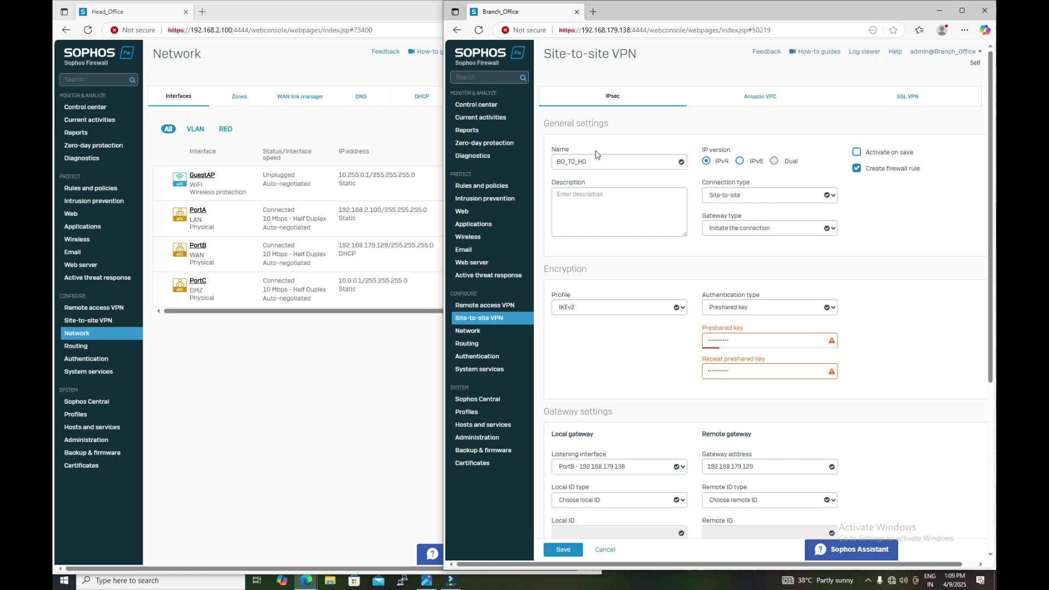
# - Review BO_TO_HO's name, gateway 192.168.179.129 and subnets on the Branch_Office form
pyautogui.moveTo(556, 160); pyautogui.dragTo(599, 158)
pyautogui.click(686, 266)
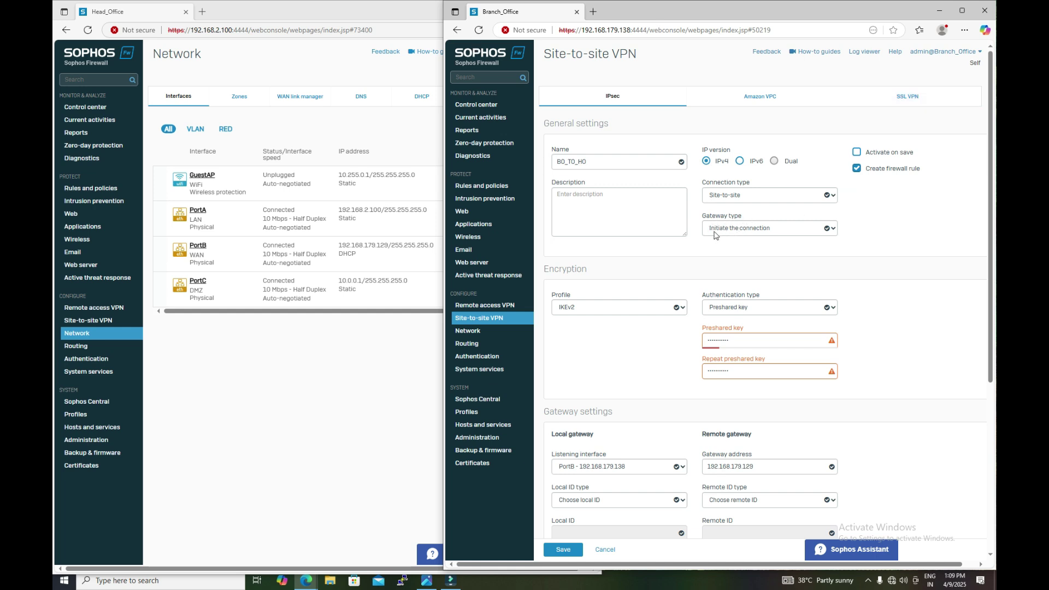
pyautogui.moveTo(714, 234)
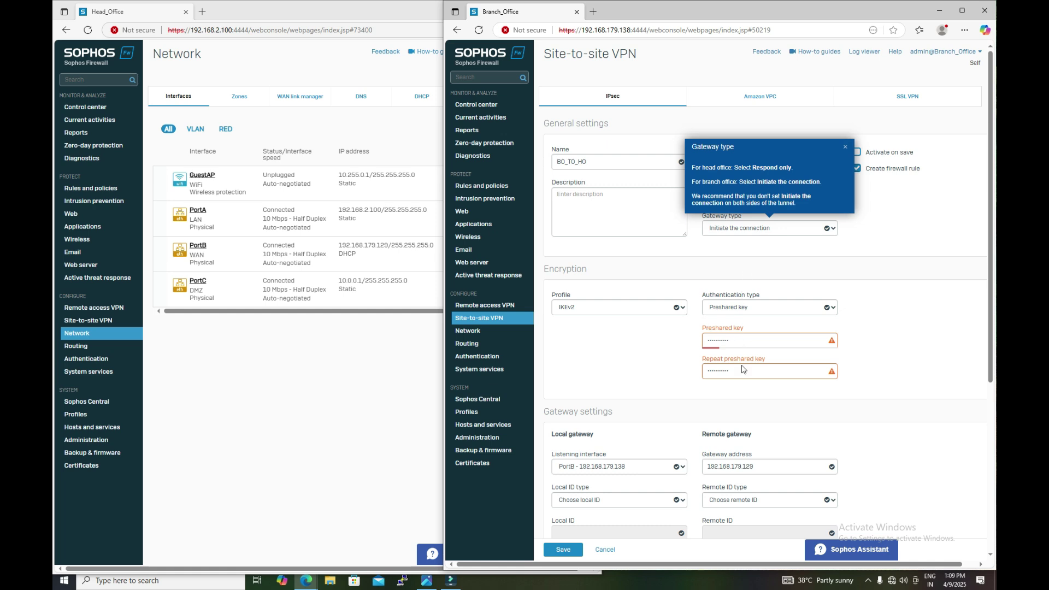
pyautogui.scroll(-1, 743, 369)
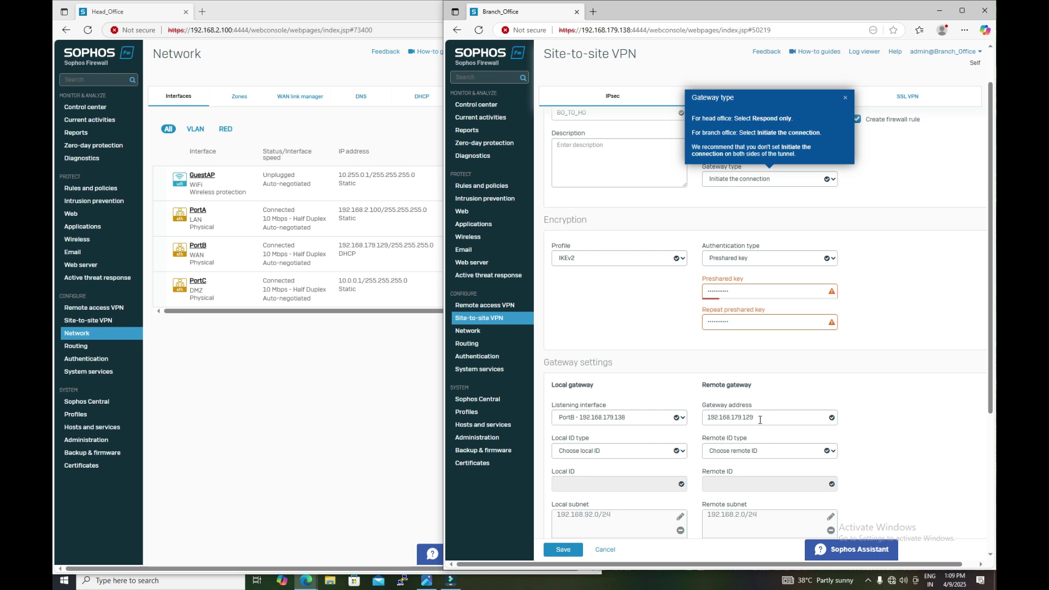
pyautogui.doubleClick(759, 419)
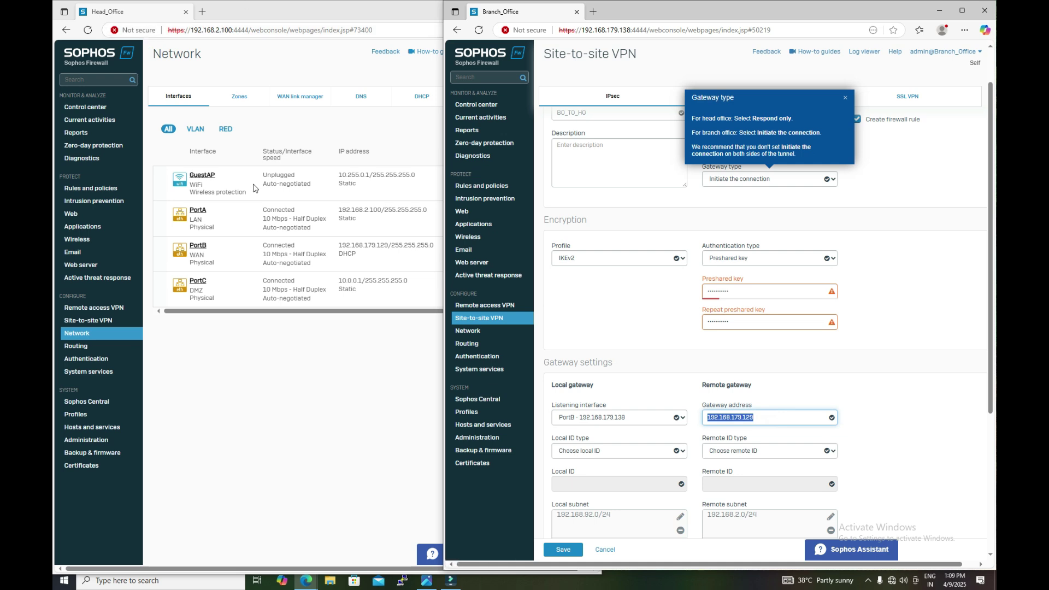
pyautogui.scroll(-3, 721, 300)
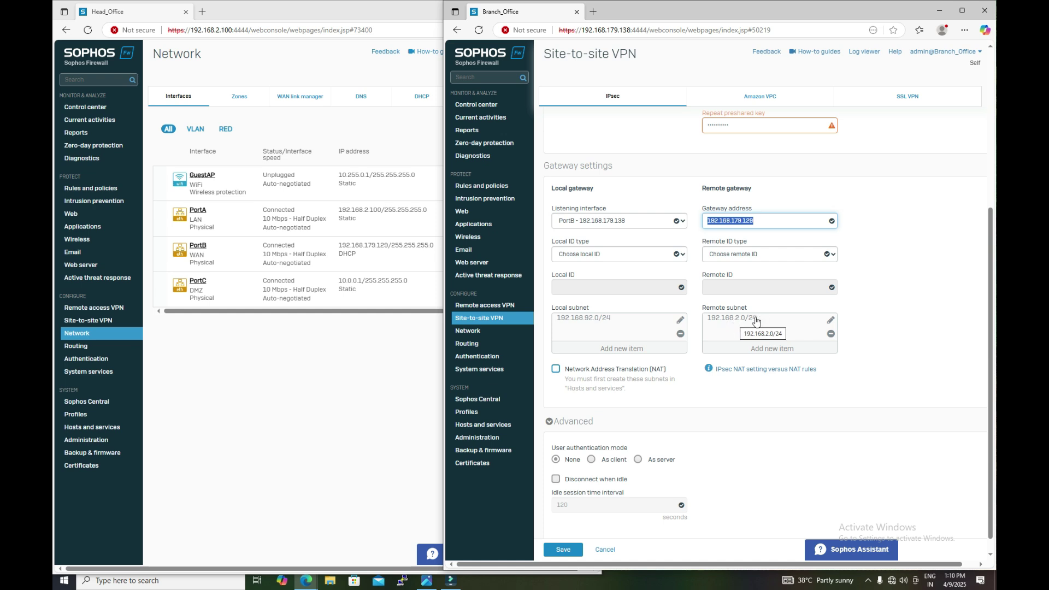
pyautogui.scroll(5, 755, 320)
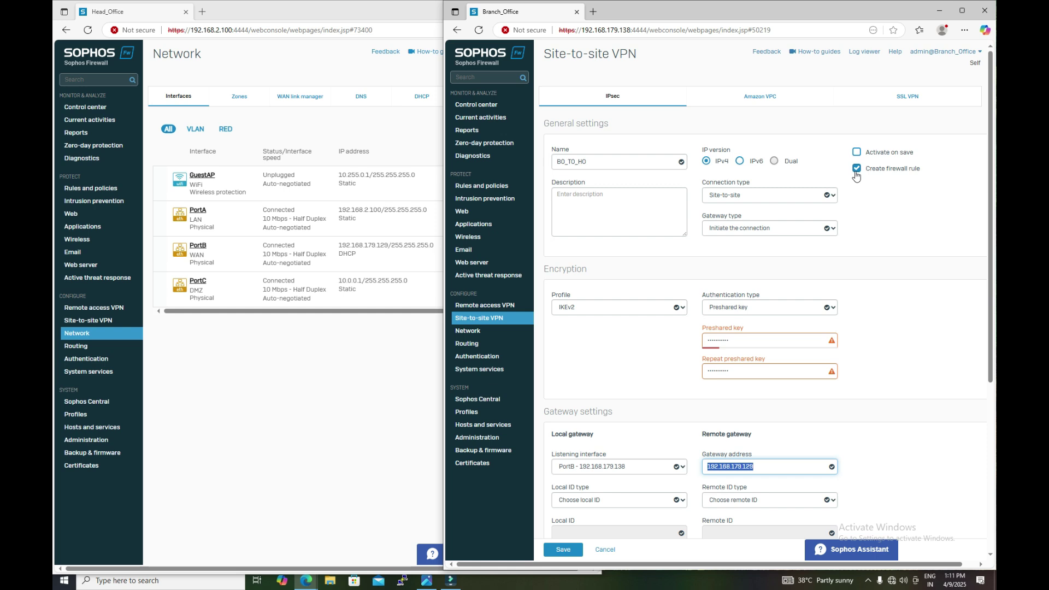
# - Save the BO_TO_HO connection on Branch_Office and confirm the preshared key update
pyautogui.click(852, 182)
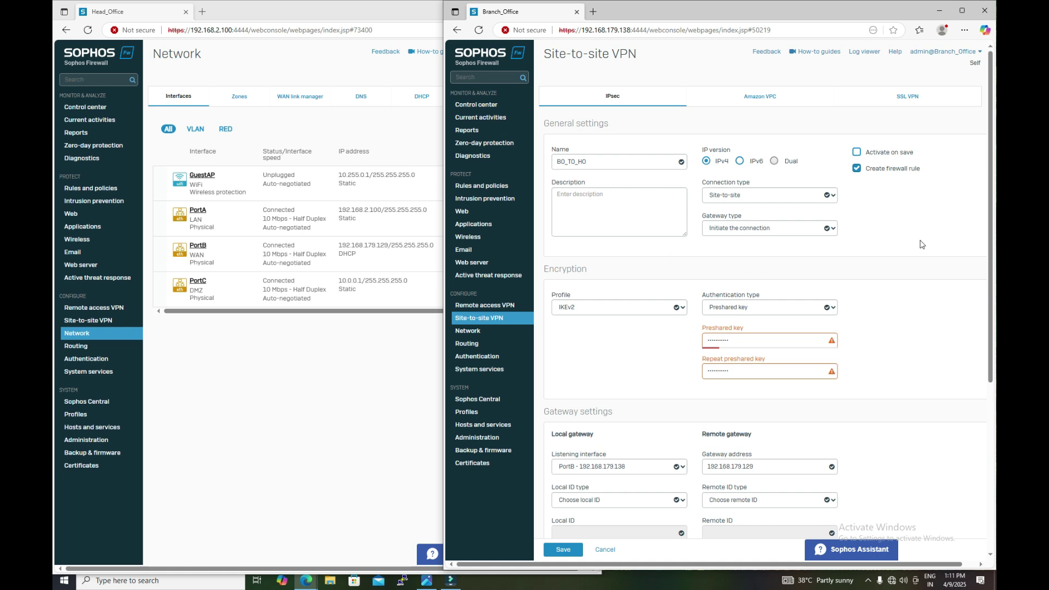
pyautogui.scroll(-5, 921, 243)
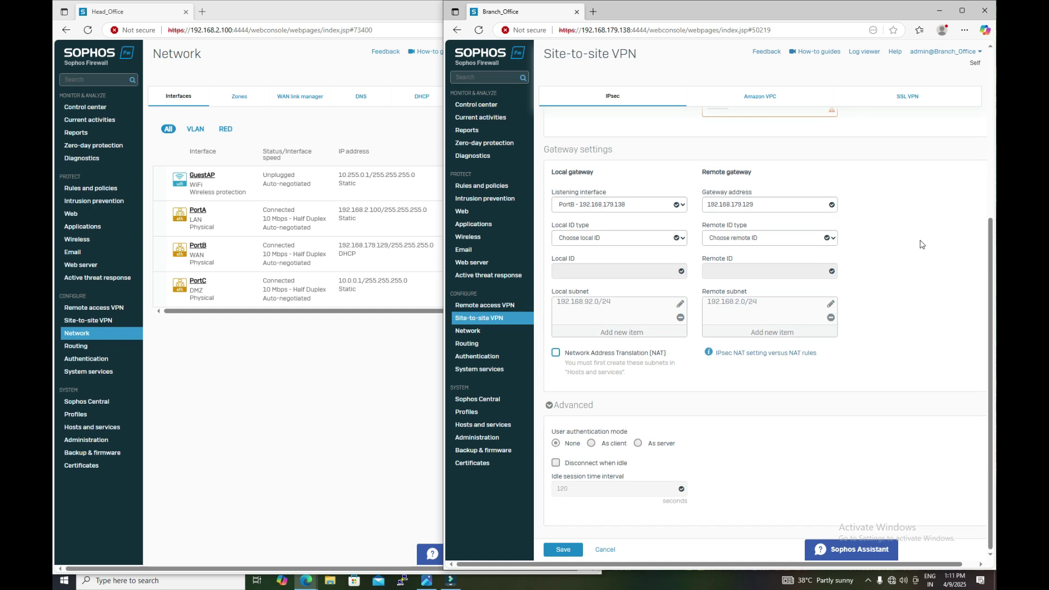
pyautogui.click(571, 550)
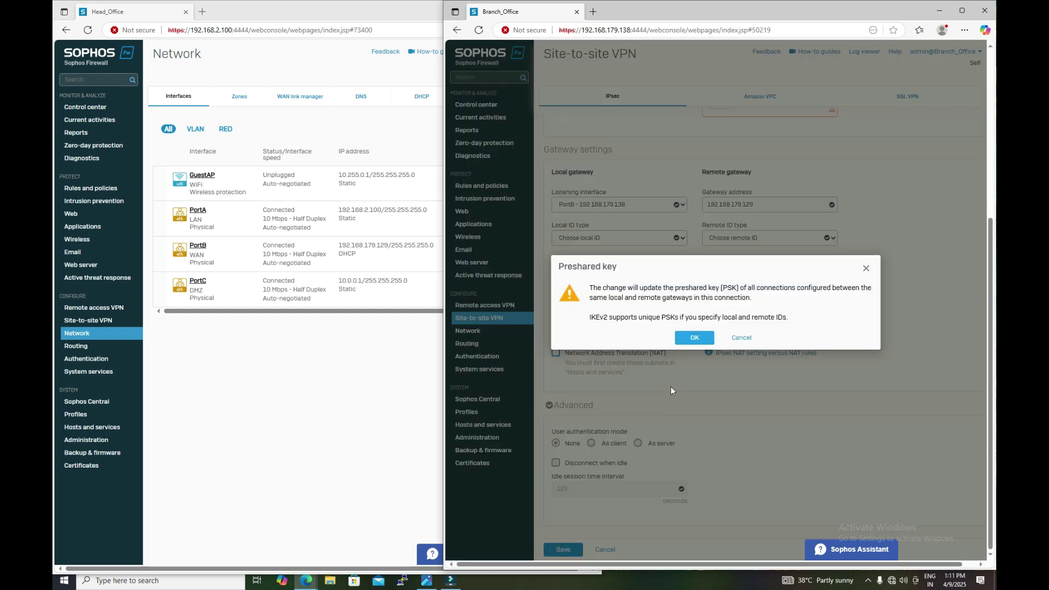
pyautogui.click(694, 337)
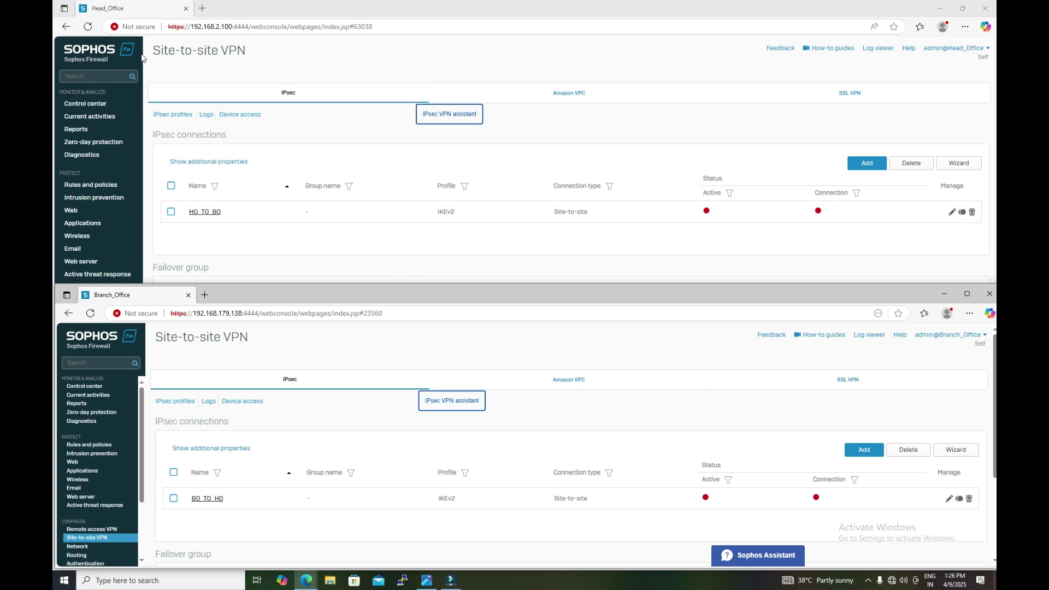
# - Activate HO_TO_BO on Head_Office and BO_TO_HO on Branch_Office, confirming each
pyautogui.click(707, 213)
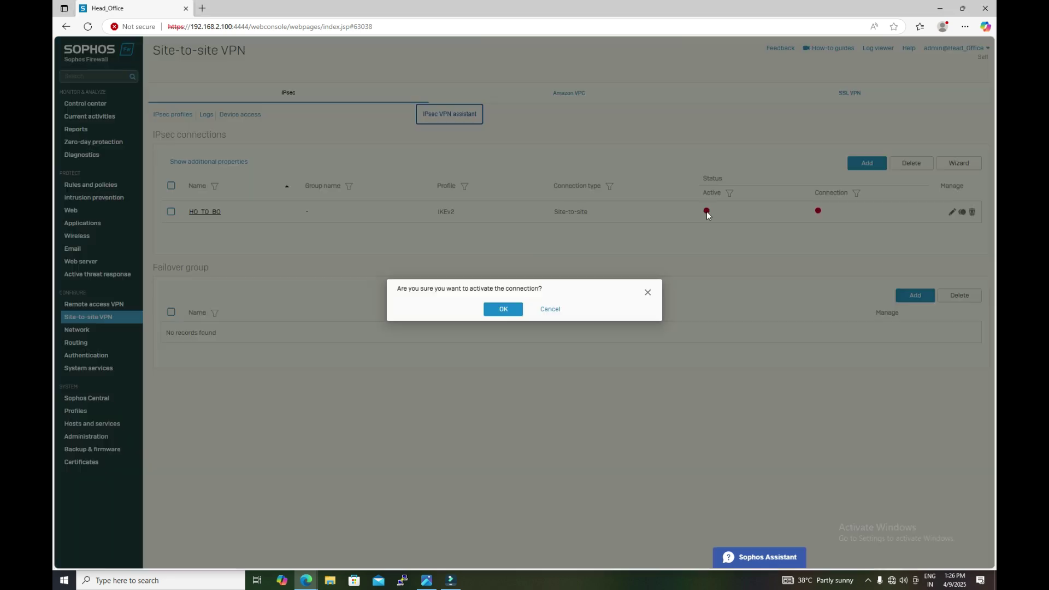
pyautogui.click(498, 309)
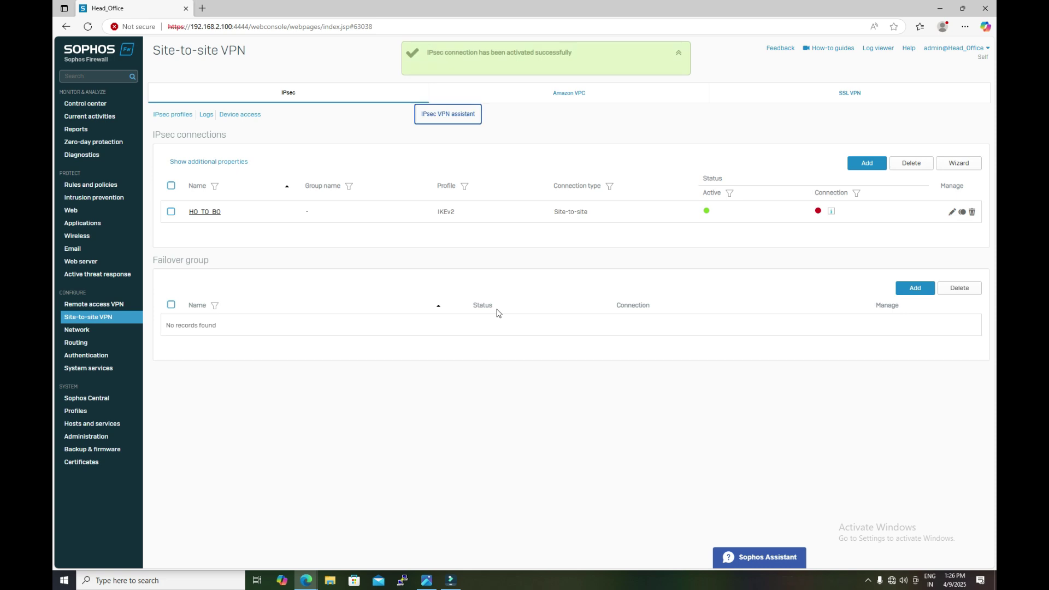
pyautogui.hotkey('alt', 'Tab')
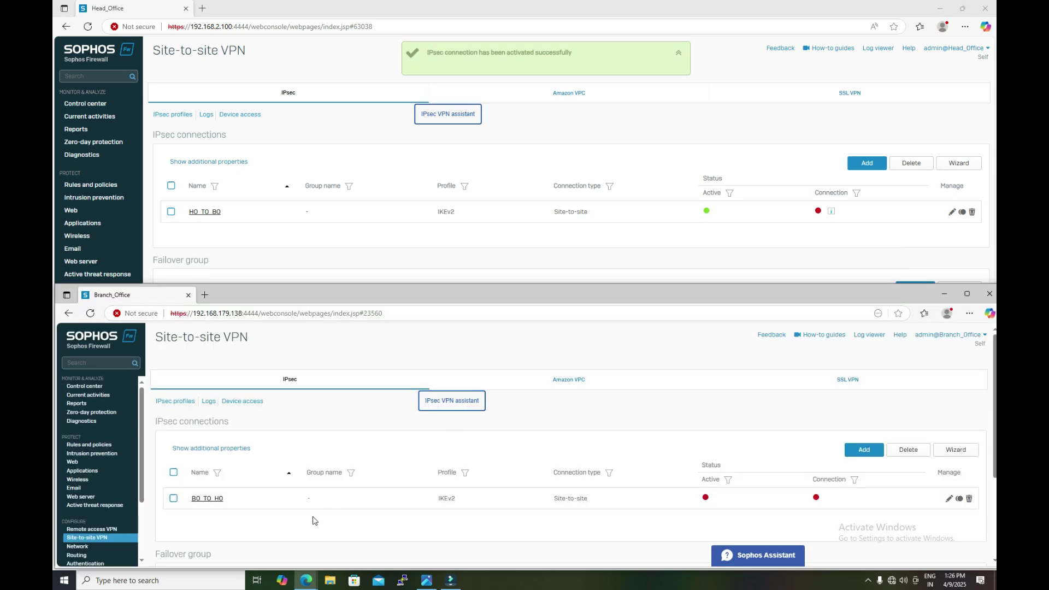
pyautogui.click(705, 498)
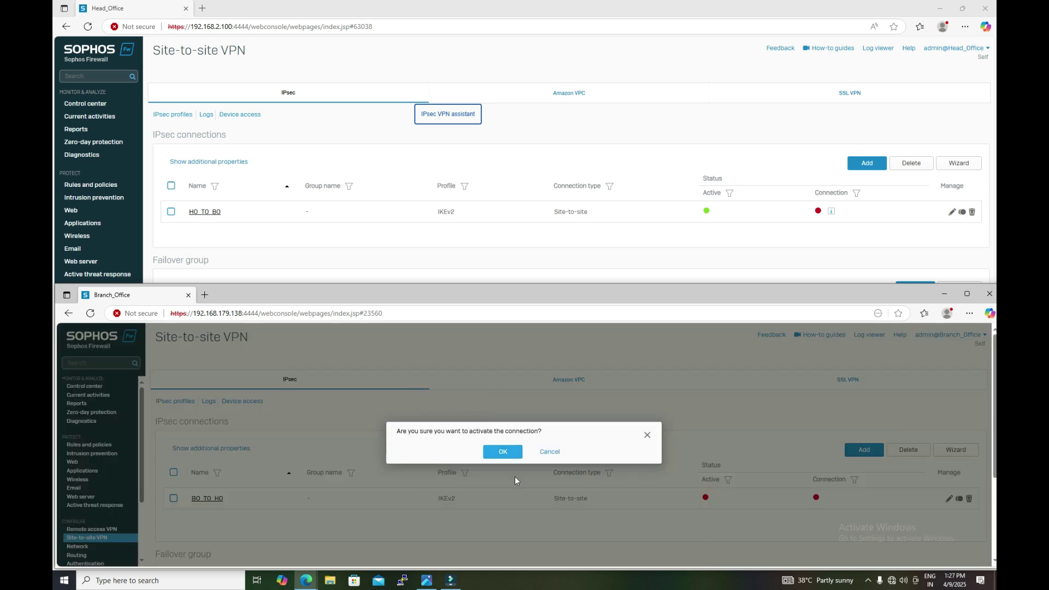
pyautogui.click(505, 451)
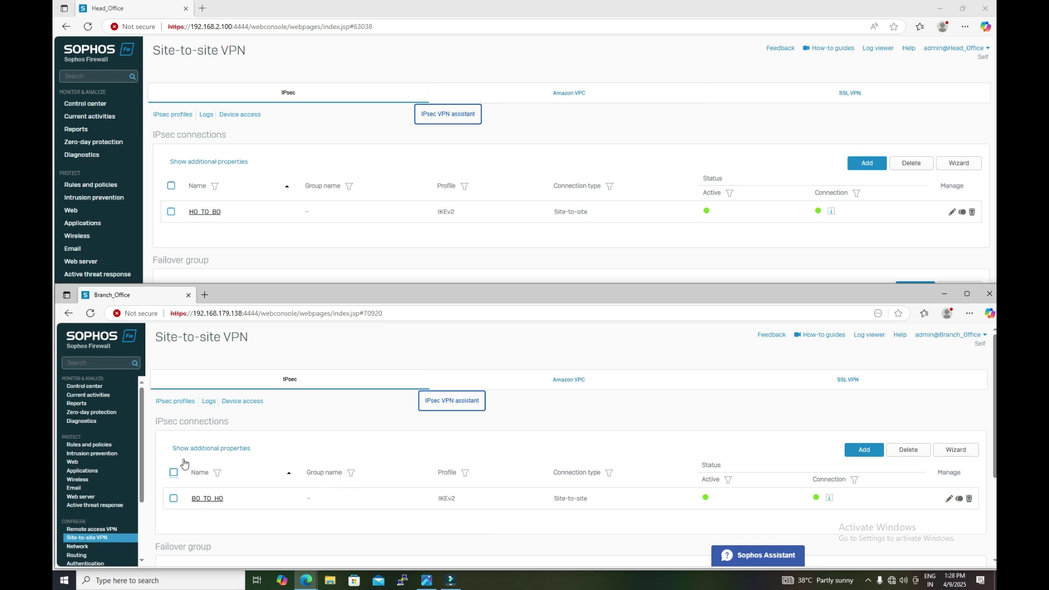
pyautogui.click(110, 446)
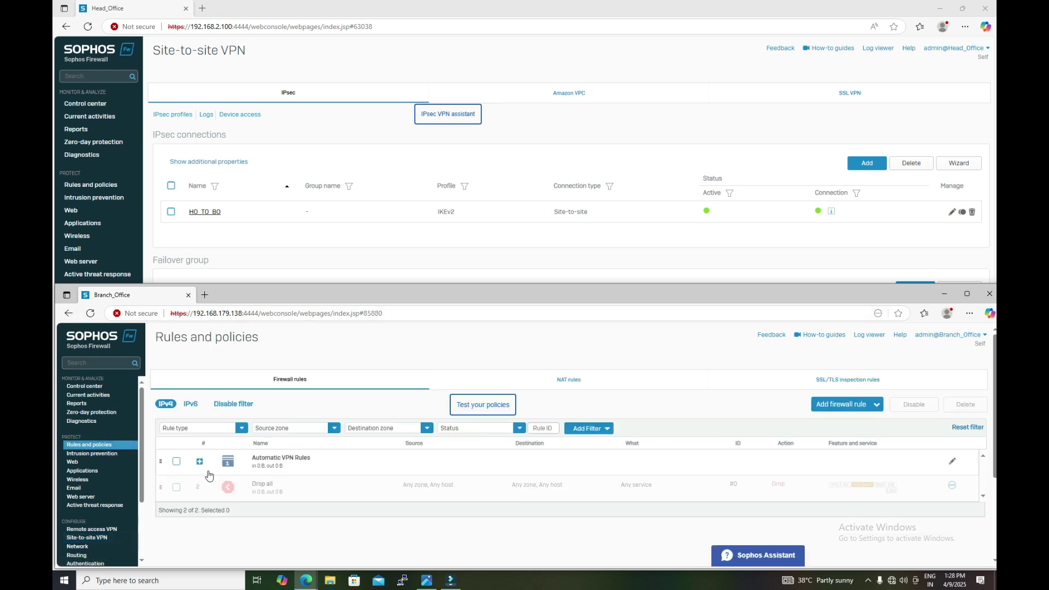
# - Expand the Automatic VPN Rules group on Branch_Office and then on Head_Office
pyautogui.click(199, 462)
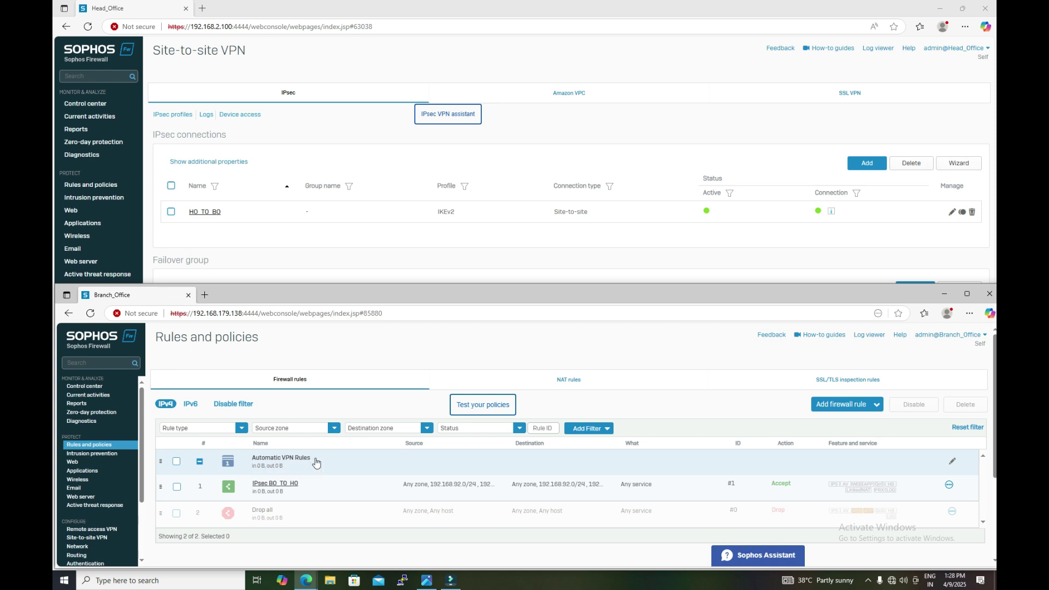
pyautogui.click(91, 185)
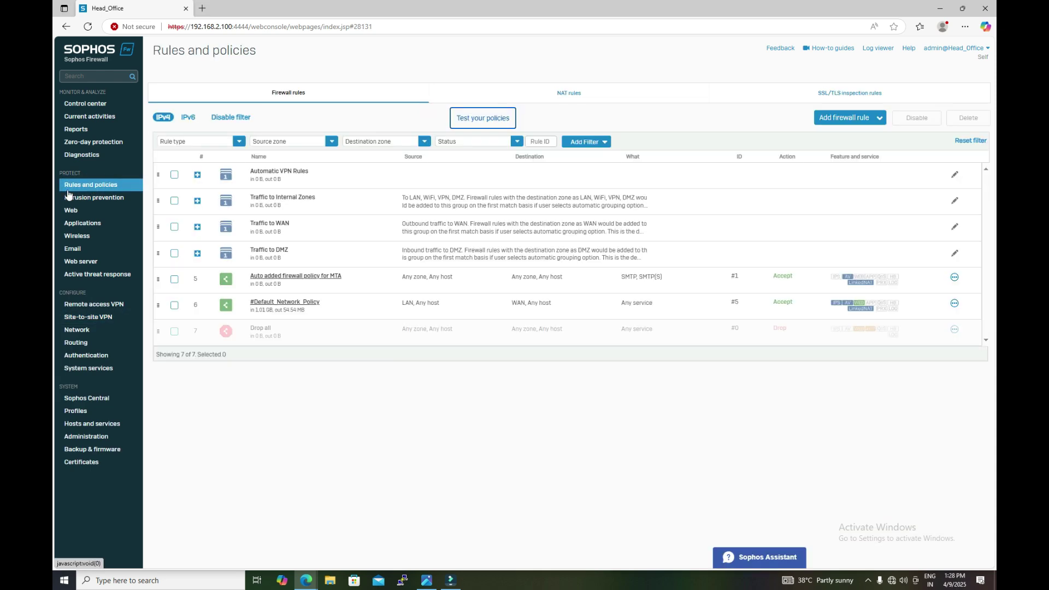
pyautogui.click(197, 175)
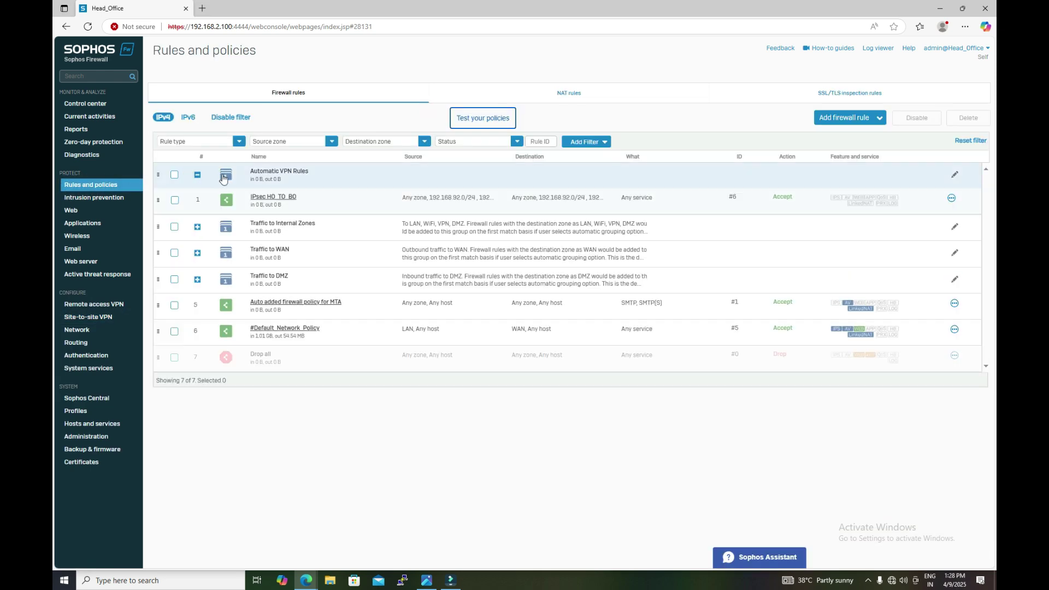
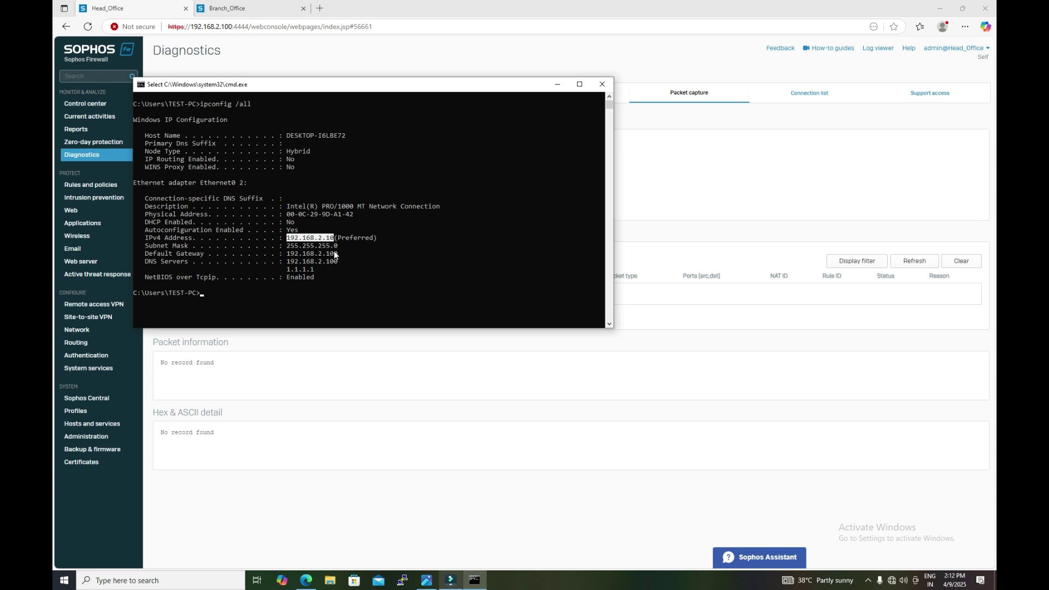
# - Bring up Head_Office's capture filter, which reads host 192.168.92.129 and proto ICMP
pyautogui.click(557, 84)
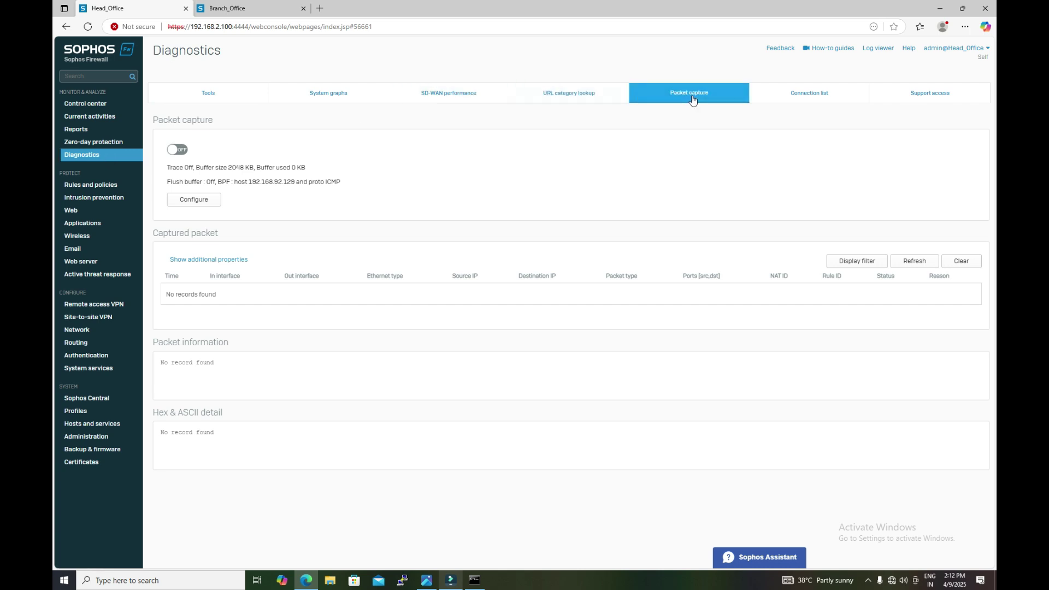
pyautogui.click(194, 202)
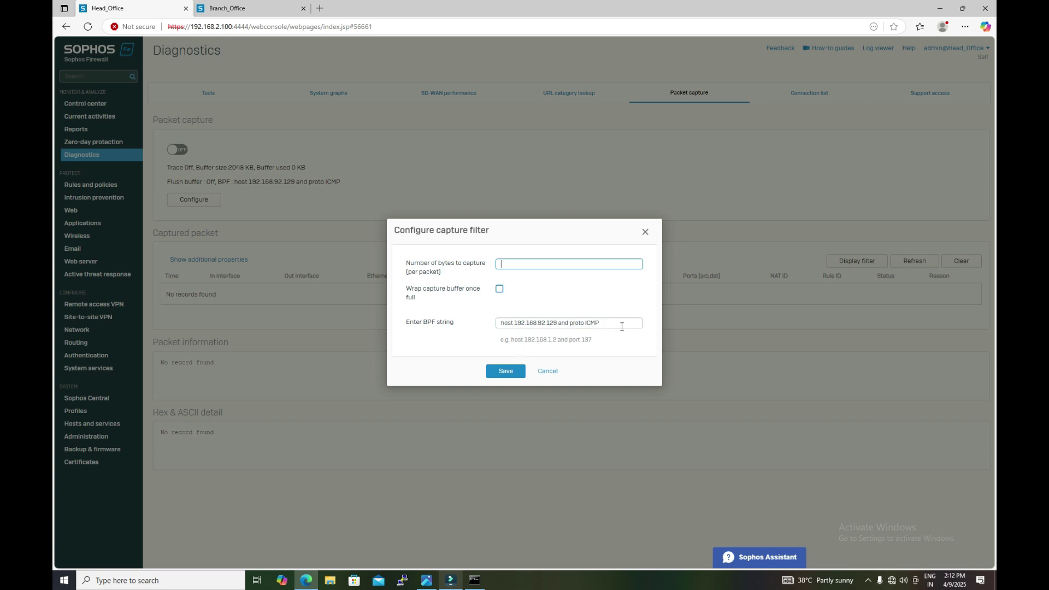
# - Save the Head_Office filter and the Branch_Office filter host 192.168.2.10 and proto ICMP
pyautogui.click(512, 373)
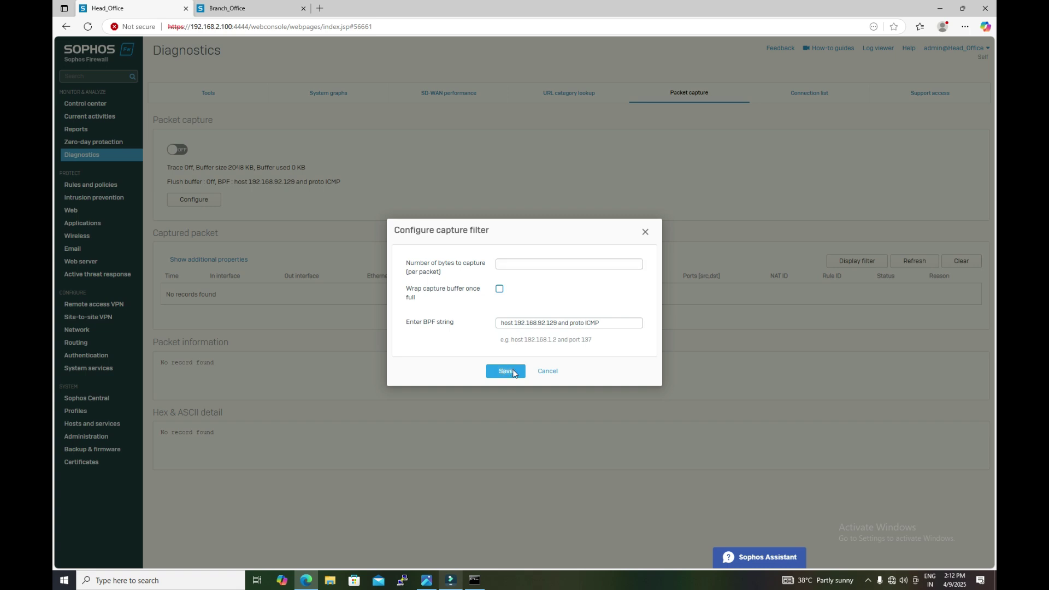
pyautogui.hotkey('ctrl', 'Tab')
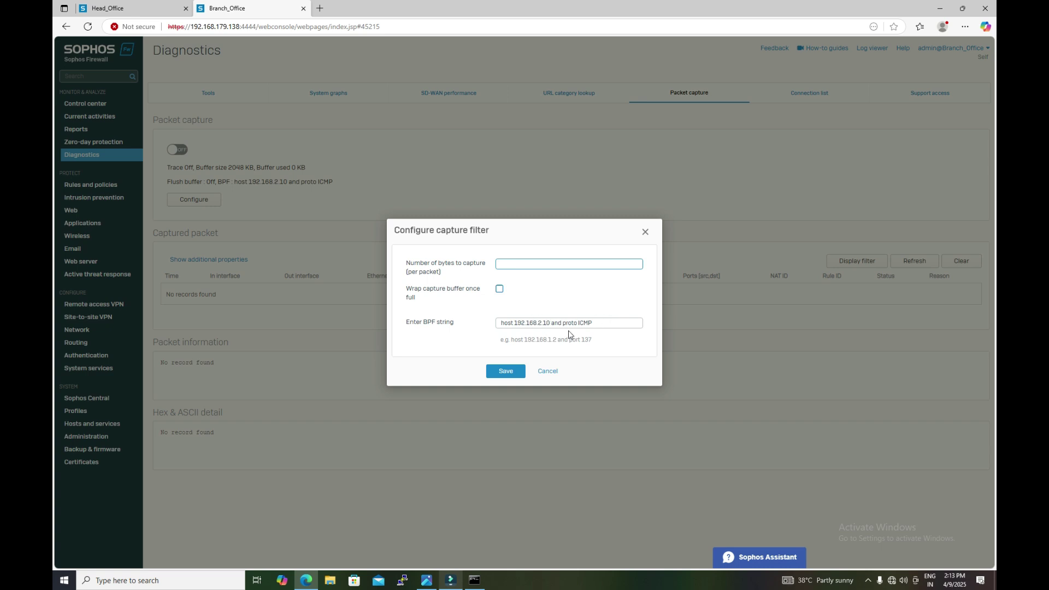
pyautogui.click(506, 372)
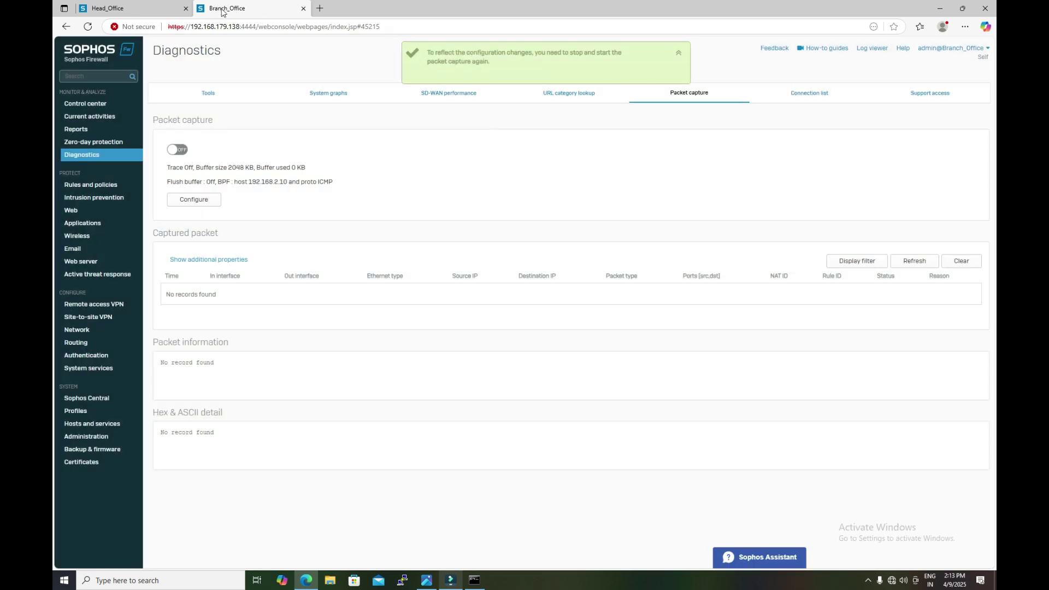
pyautogui.click(130, 9)
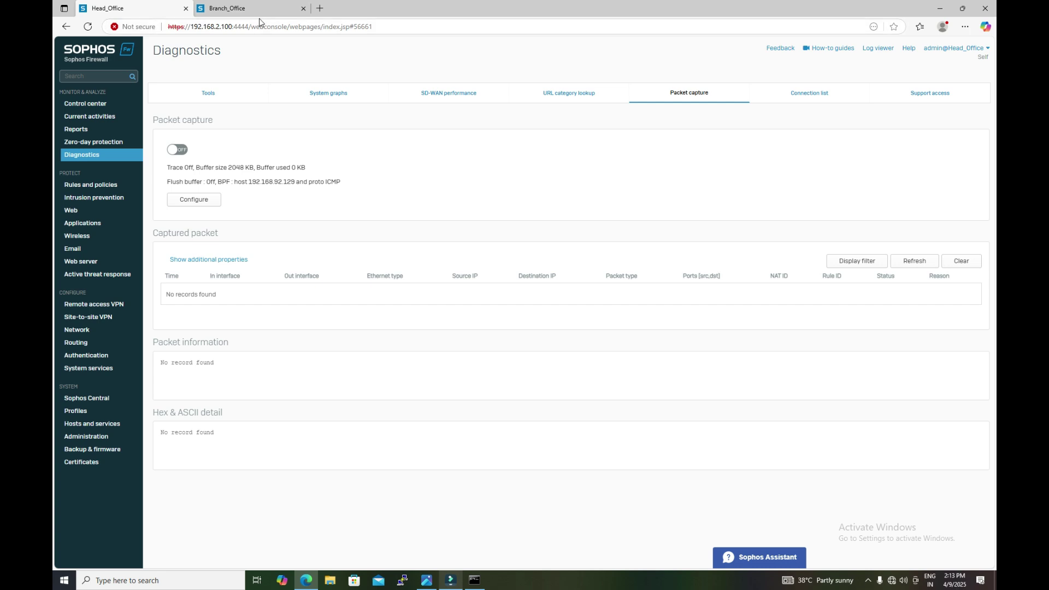
# - Turn packet capture on for both the Head_Office and Branch_Office firewalls
pyautogui.click(184, 152)
pyautogui.click(245, 9)
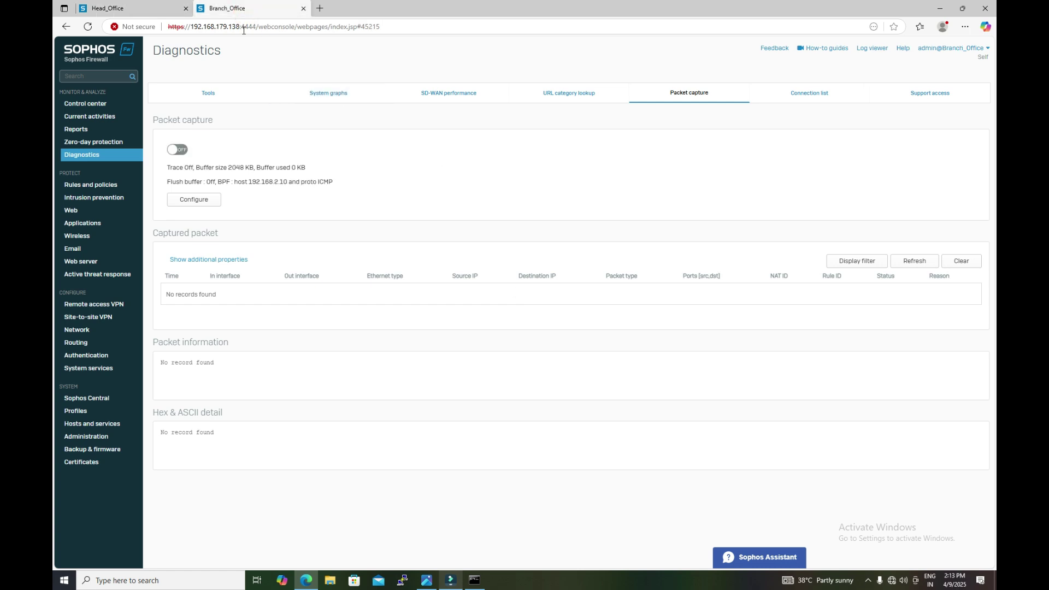
pyautogui.click(184, 153)
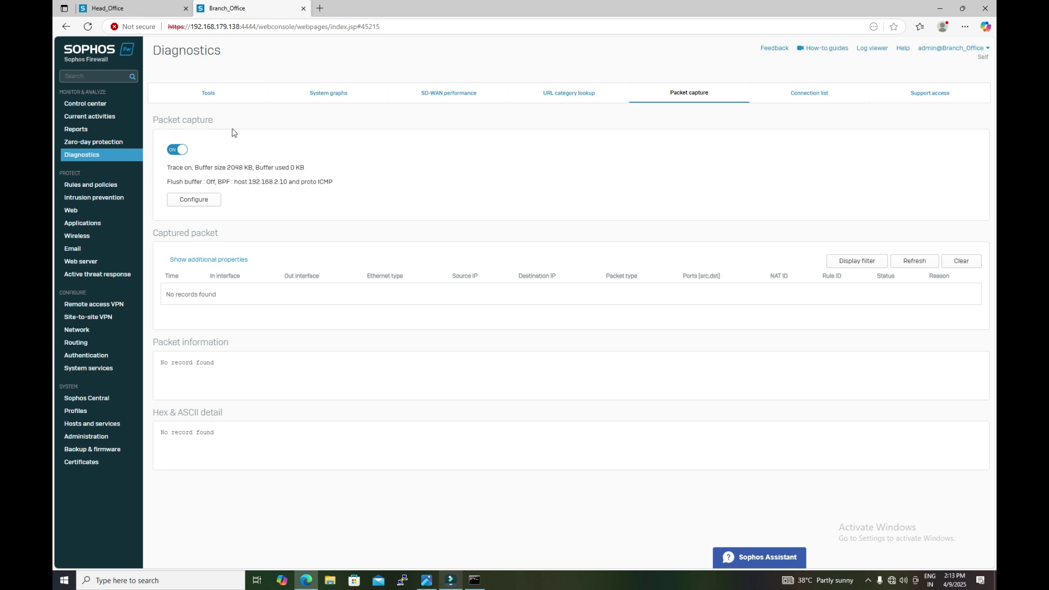
pyautogui.click(143, 12)
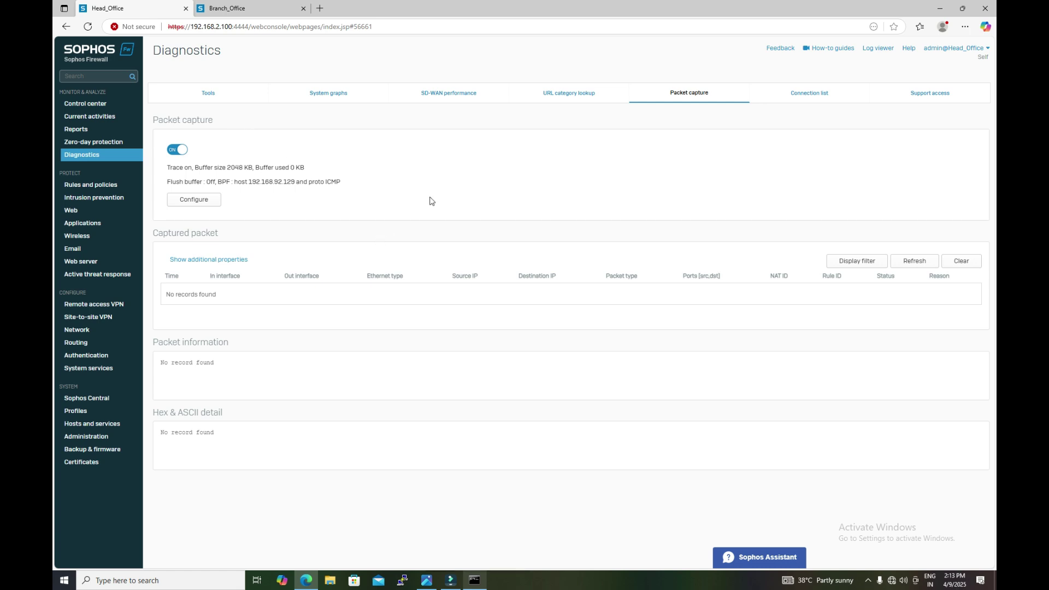
# - Clear the console and ping 192.168.92.129, getting 4 of 4 replies with 0% loss
pyautogui.click(473, 579)
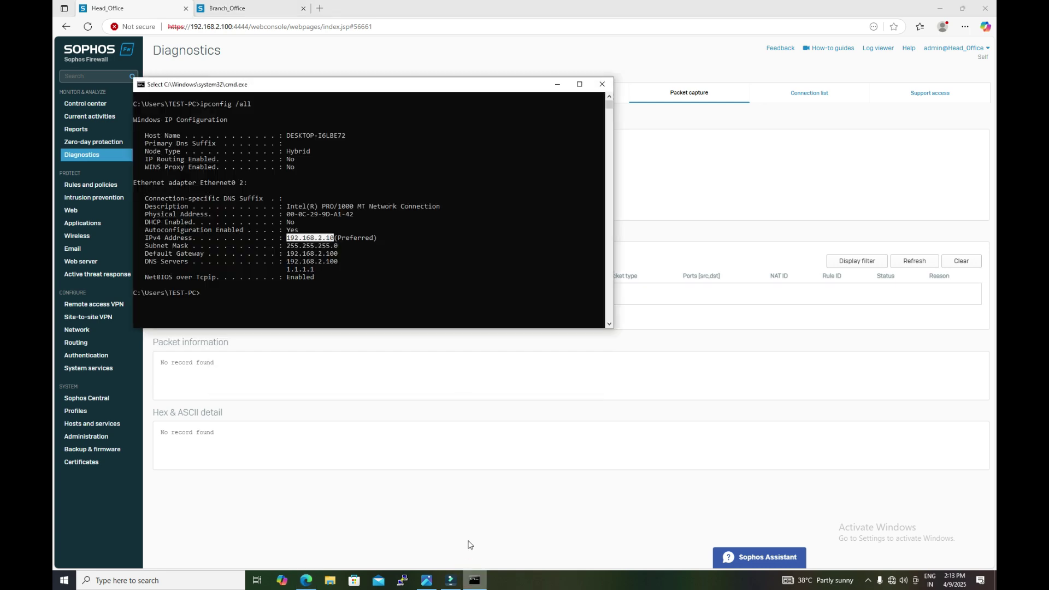
pyautogui.click(431, 276)
pyautogui.write('cls')
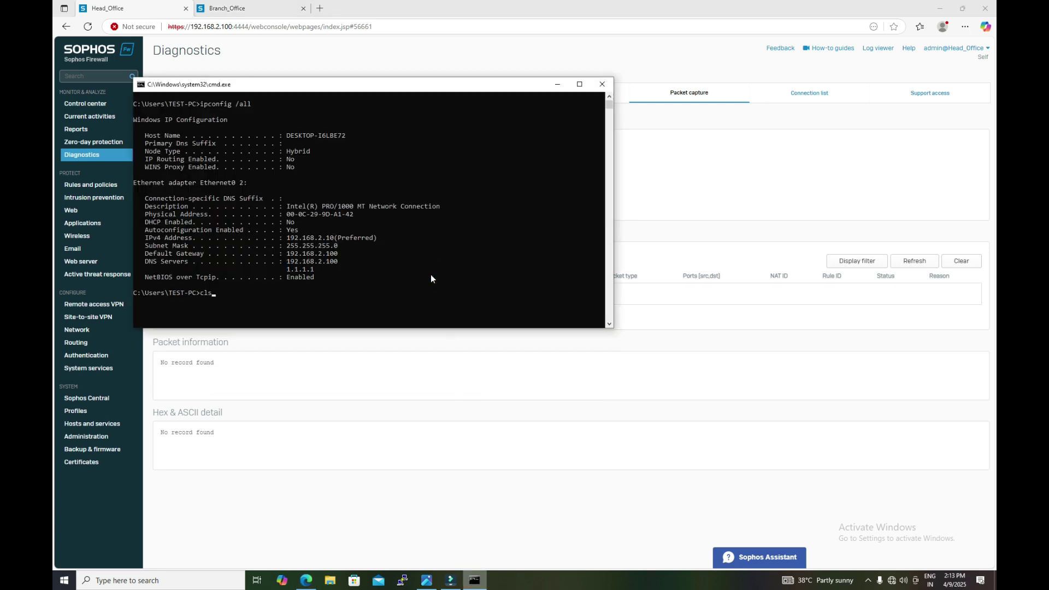
pyautogui.press('Return')
pyautogui.write('ping 192.168.92.129')
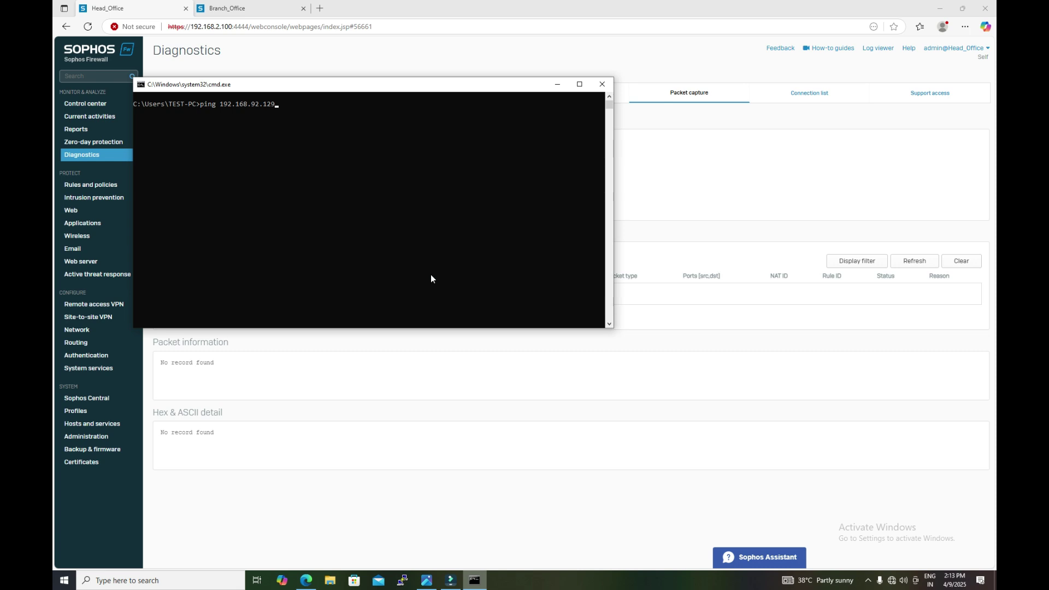
pyautogui.press('Return')
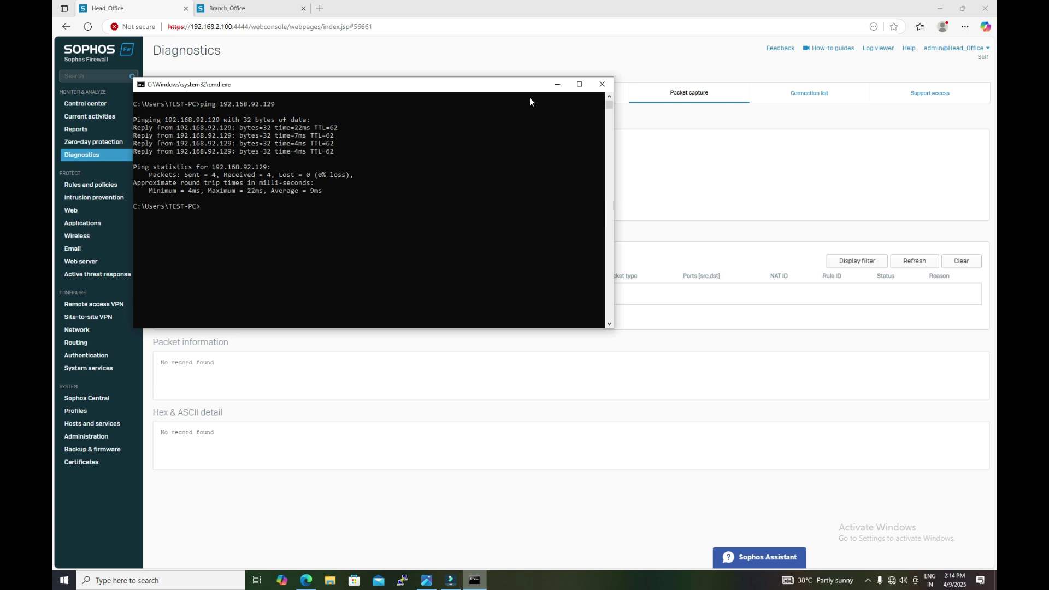
pyautogui.click(557, 84)
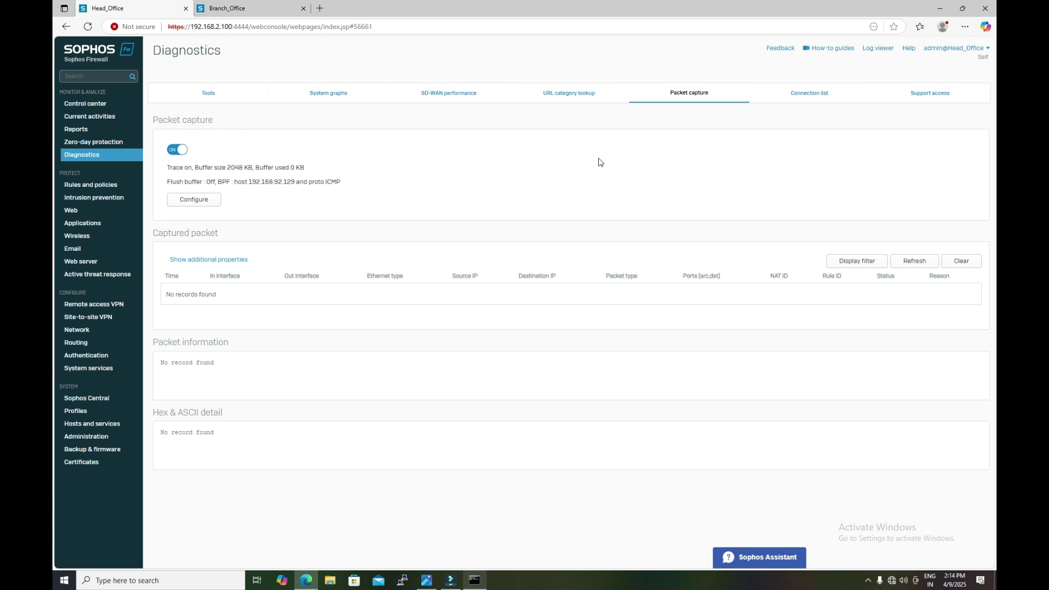
# - Refresh Head_Office's capture and inspect ICMP rows to 192.168.92.129 crossing ipsec0
pyautogui.click(914, 262)
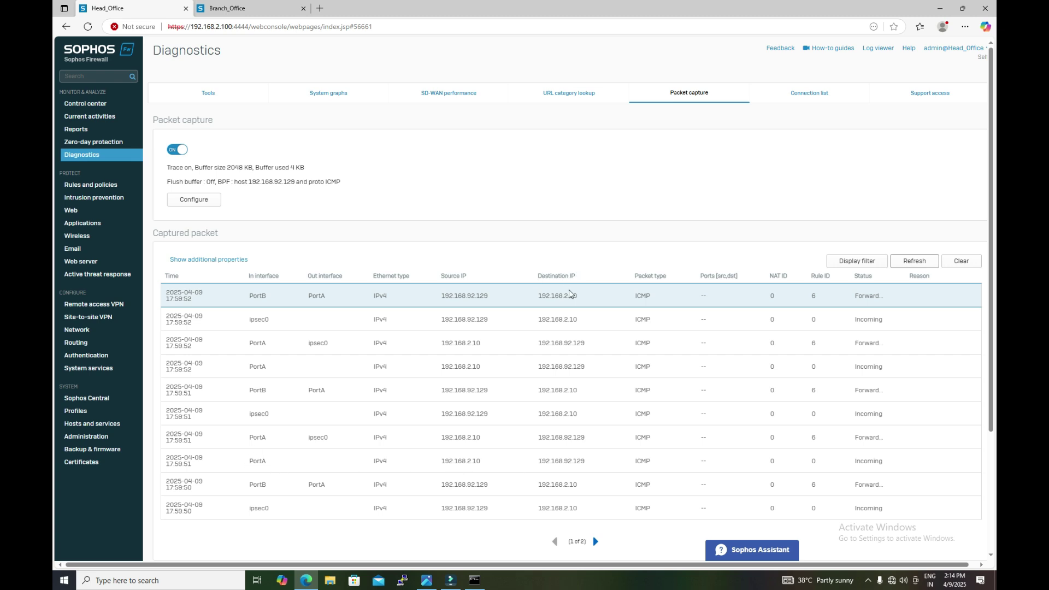
pyautogui.click(536, 455)
pyautogui.moveTo(553, 462); pyautogui.dragTo(589, 462)
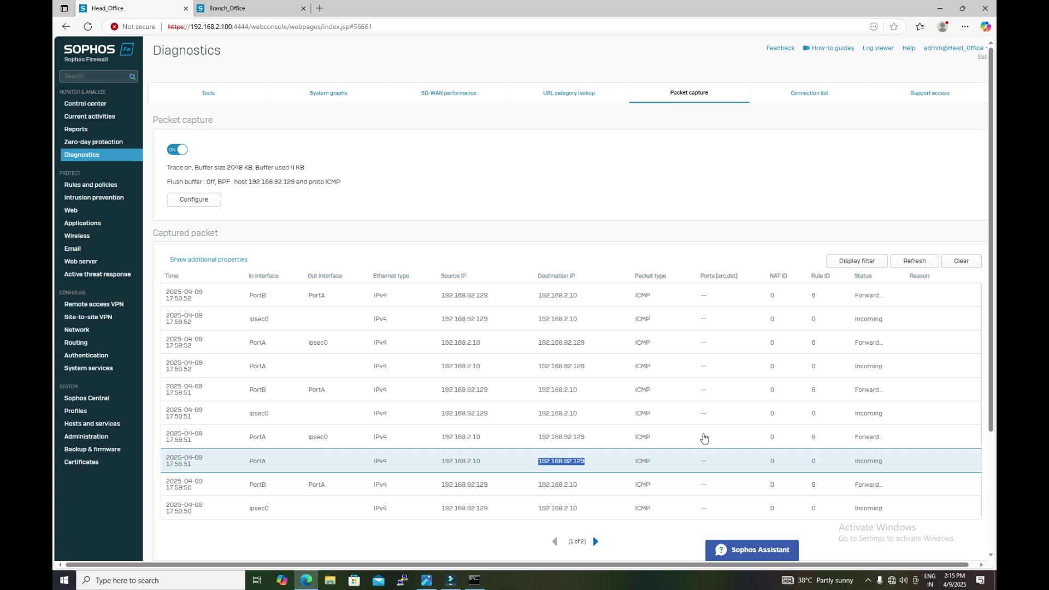
pyautogui.hotkey('ctrl', 'Tab')
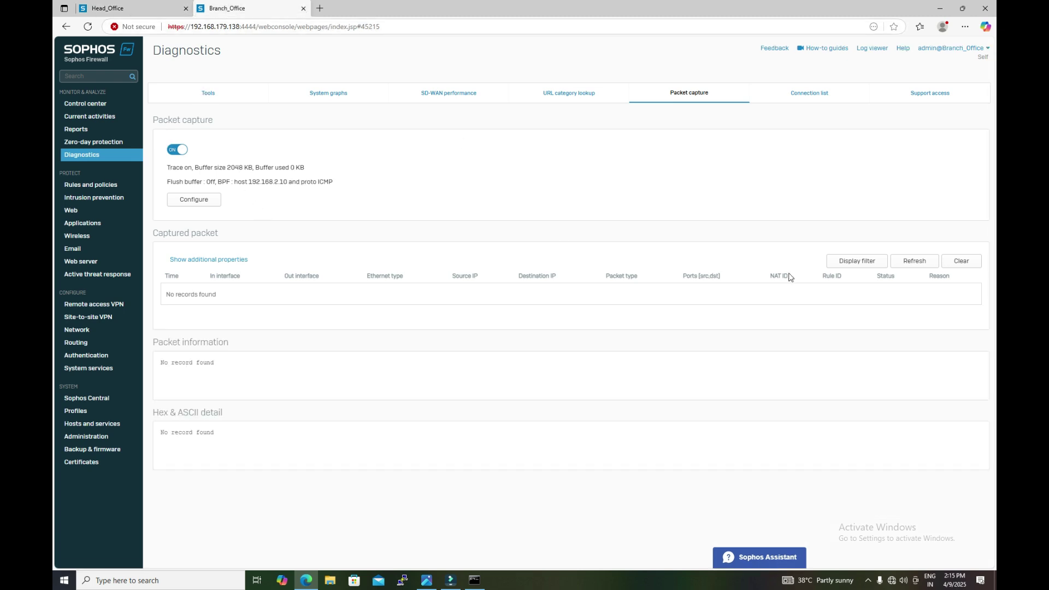
# - Inspect Branch_Office's ICMP packets via ipsec0, then show the Automatic VPN Rules accept rule
pyautogui.click(919, 264)
pyautogui.doubleClick(258, 461)
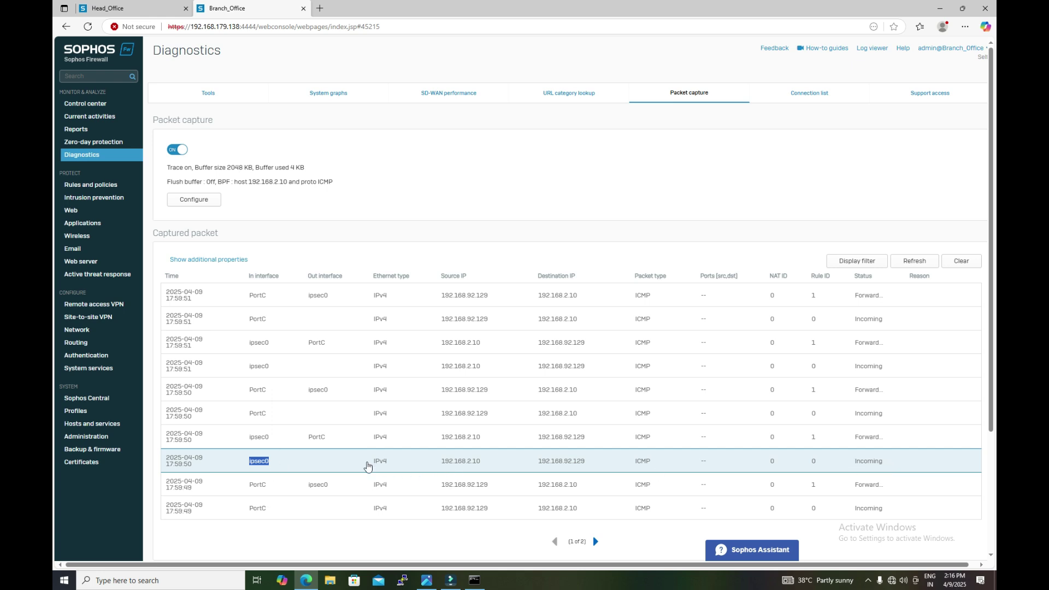
pyautogui.moveTo(534, 437); pyautogui.dragTo(592, 437)
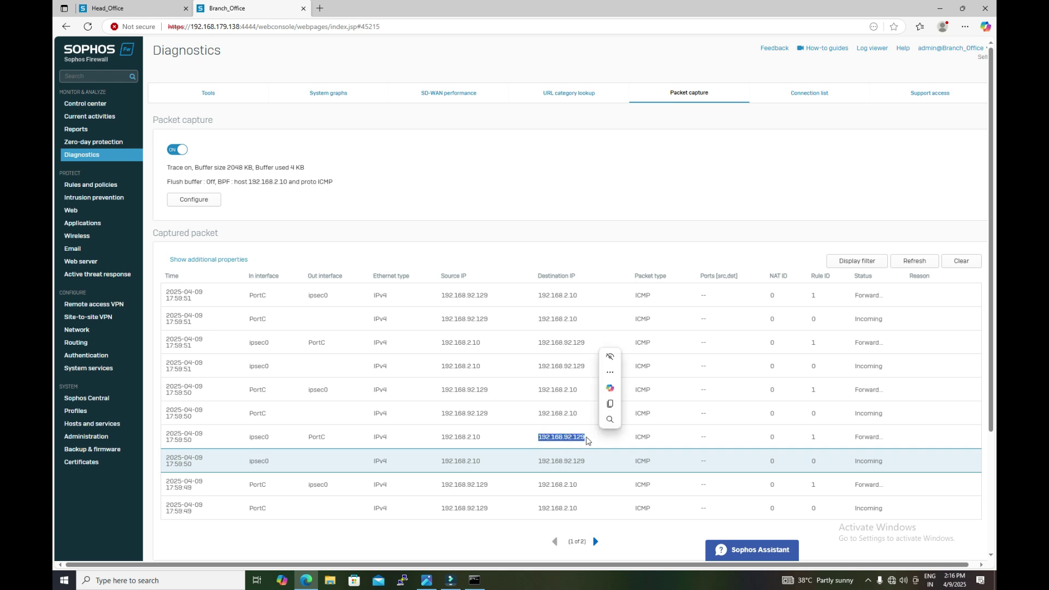
pyautogui.tripleClick(299, 282)
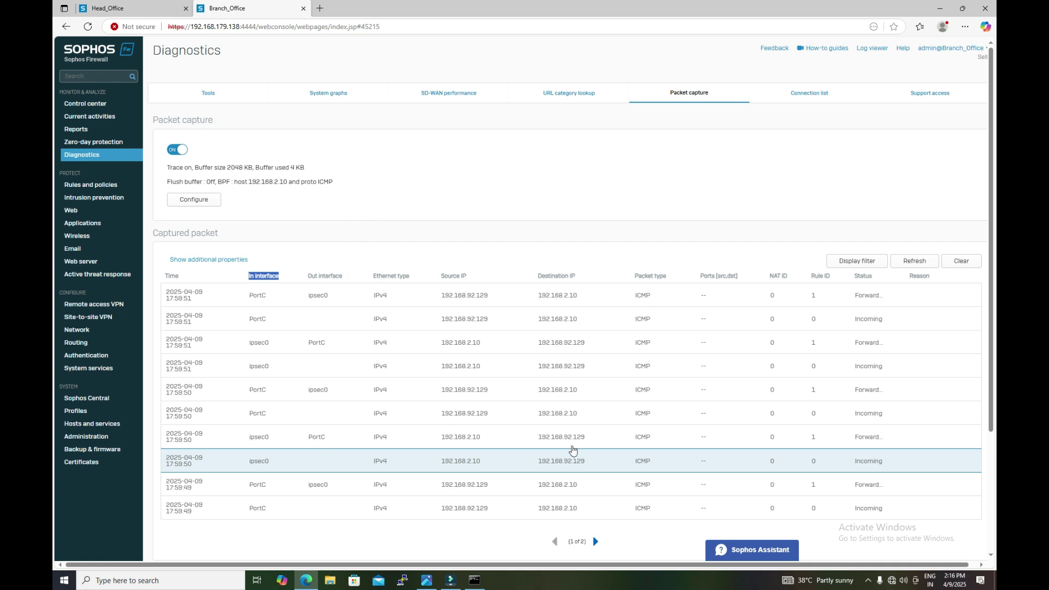
pyautogui.moveTo(529, 438); pyautogui.dragTo(596, 437)
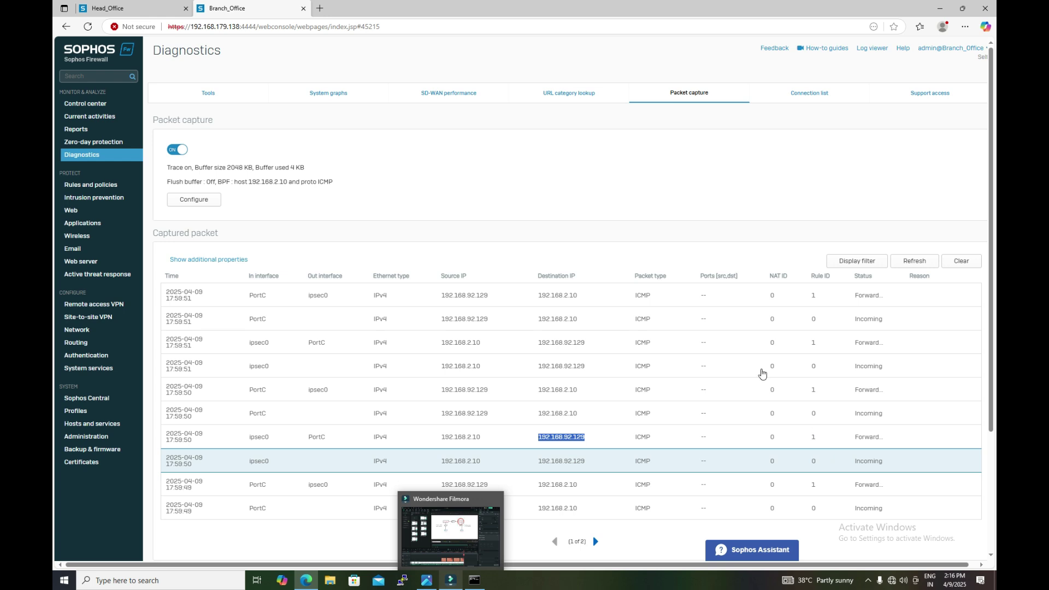
pyautogui.click(94, 189)
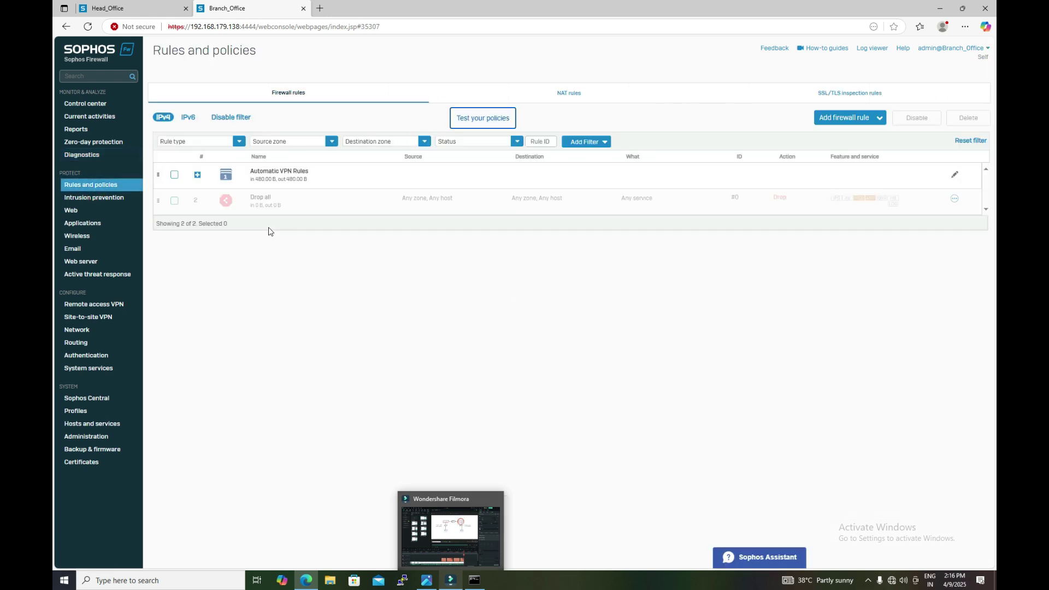
pyautogui.click(198, 177)
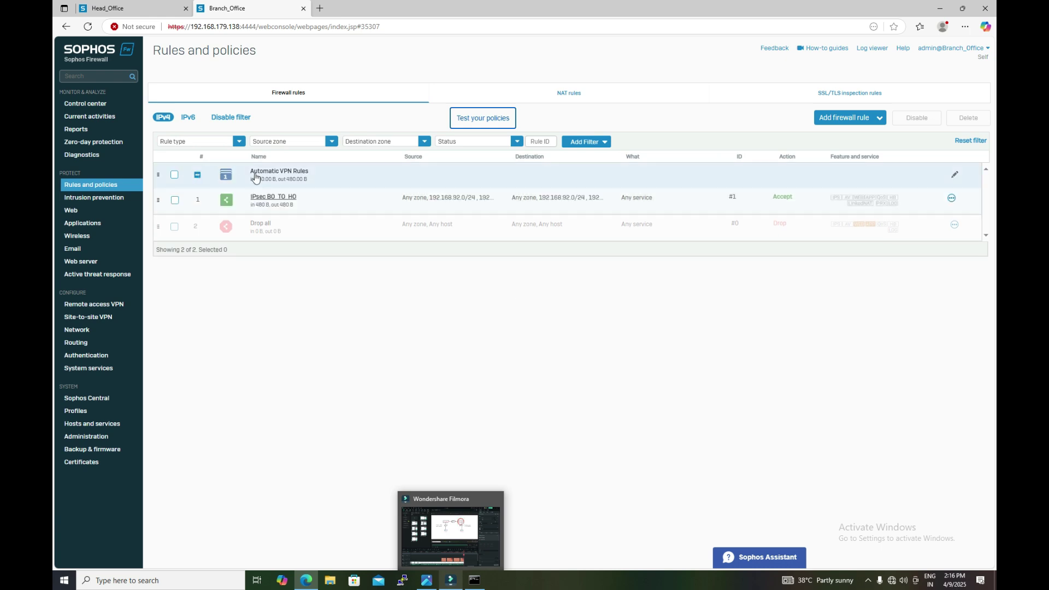